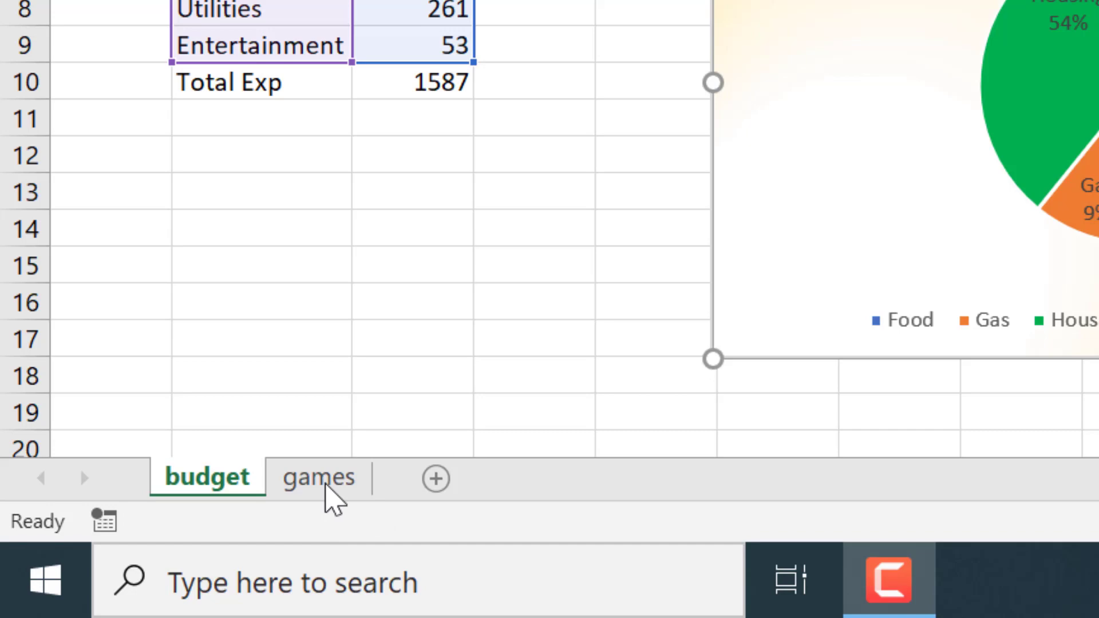
Switch to the games worksheet
left_click(335, 484)
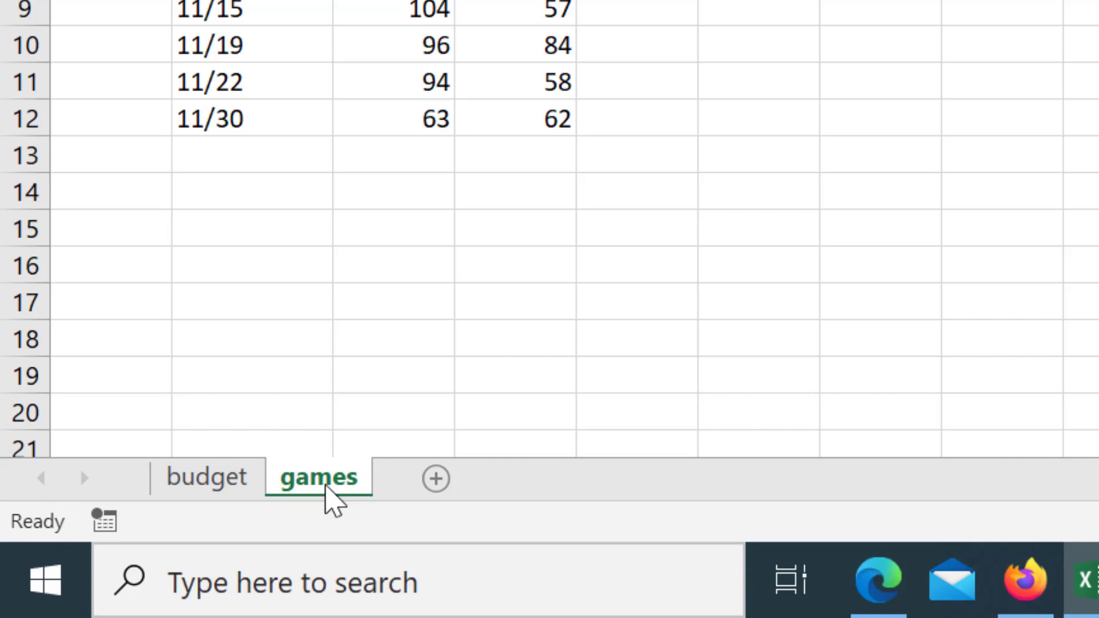
double_click(325, 480)
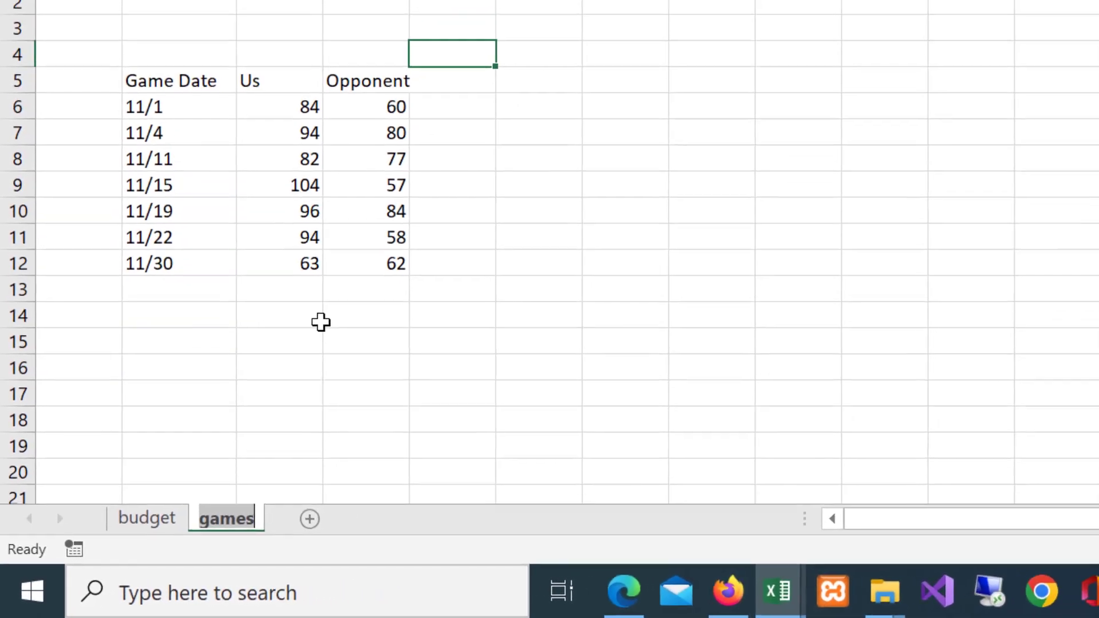
left_click(320, 322)
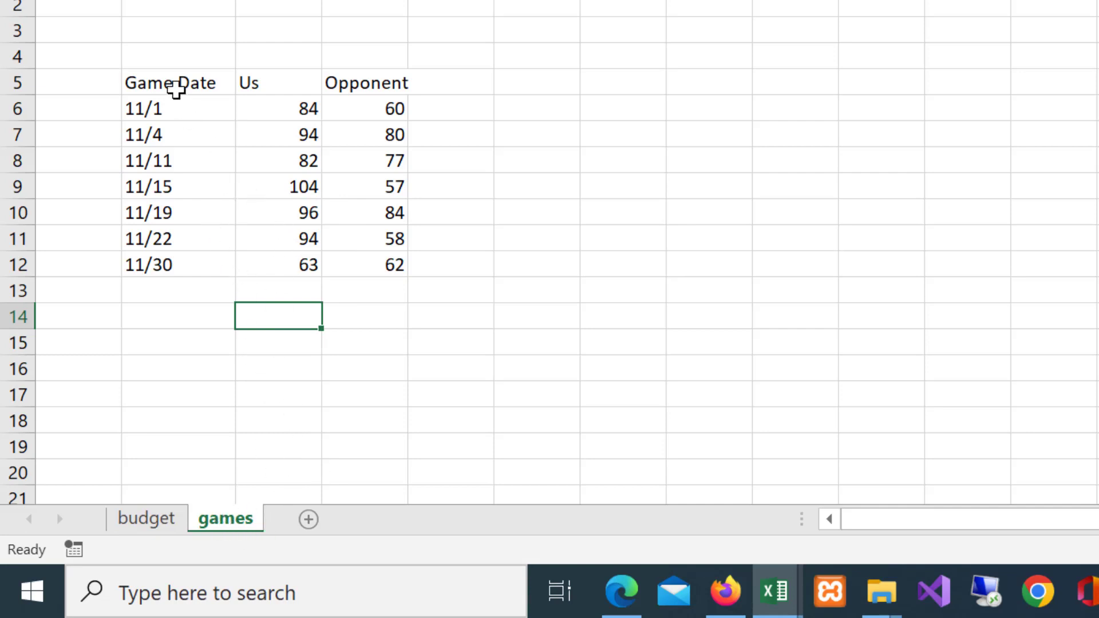
left_click_drag(158, 86, 376, 266)
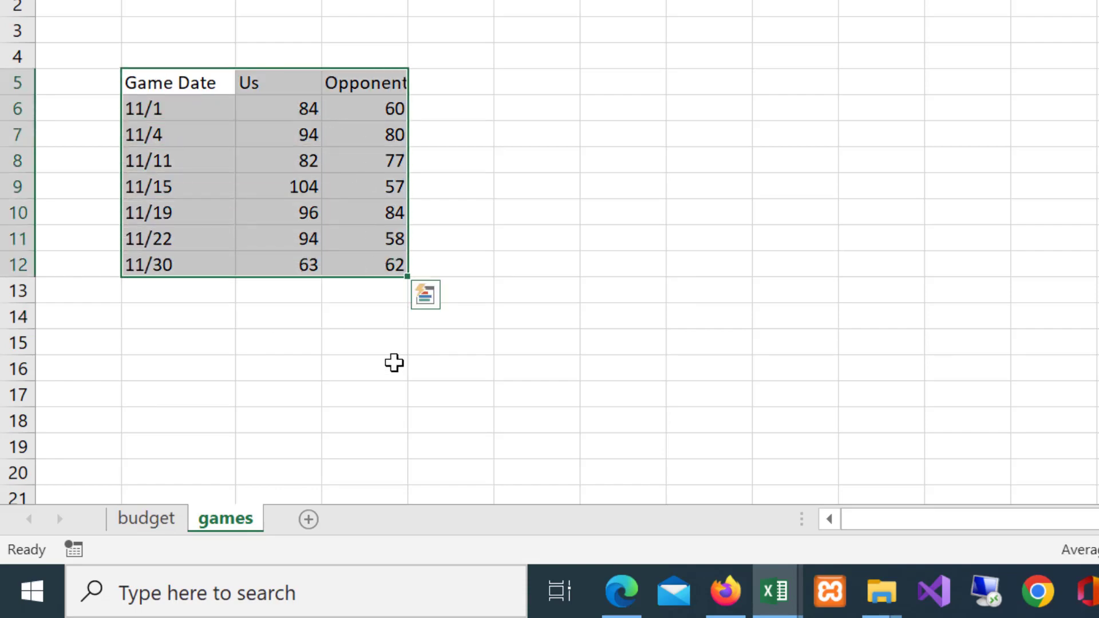
left_click(392, 363)
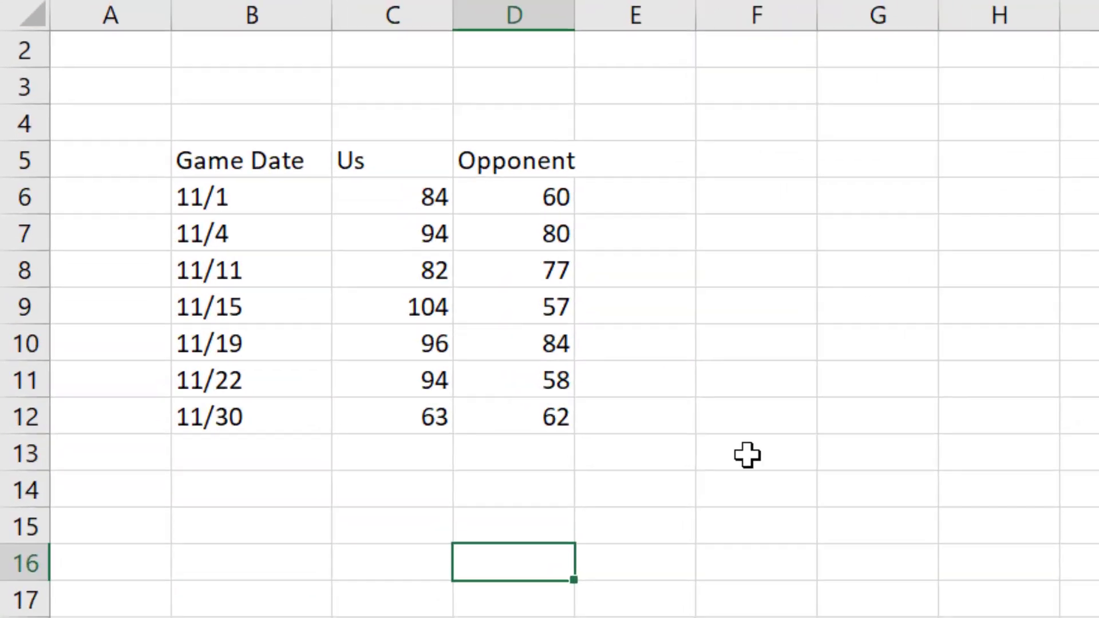
left_click(540, 291)
left_click_drag(264, 206, 656, 509)
left_click(757, 524)
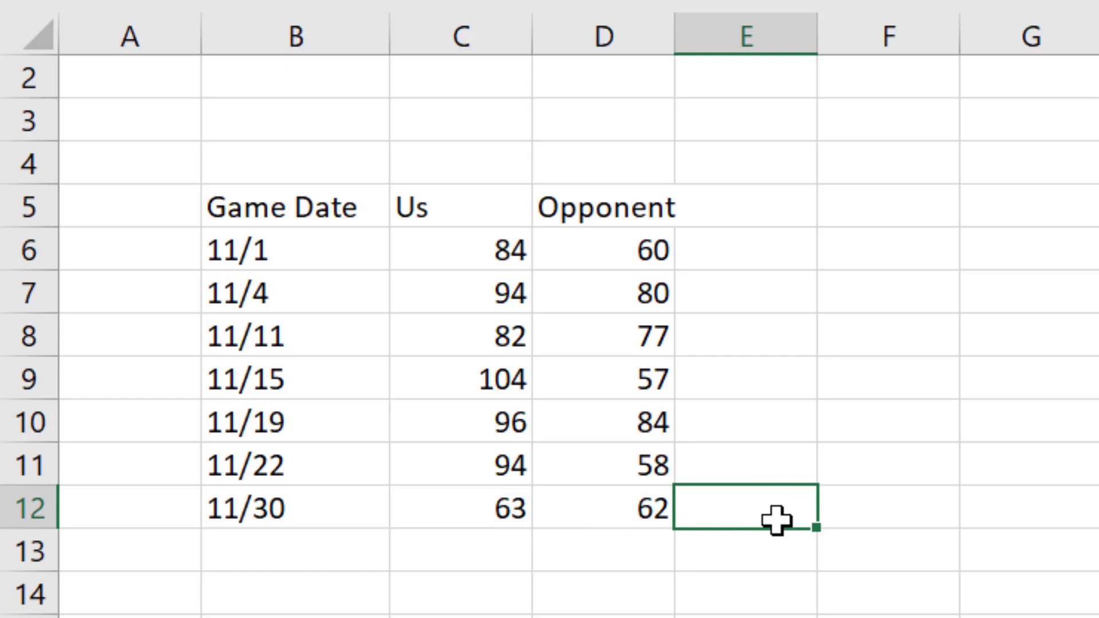
left_click(834, 465)
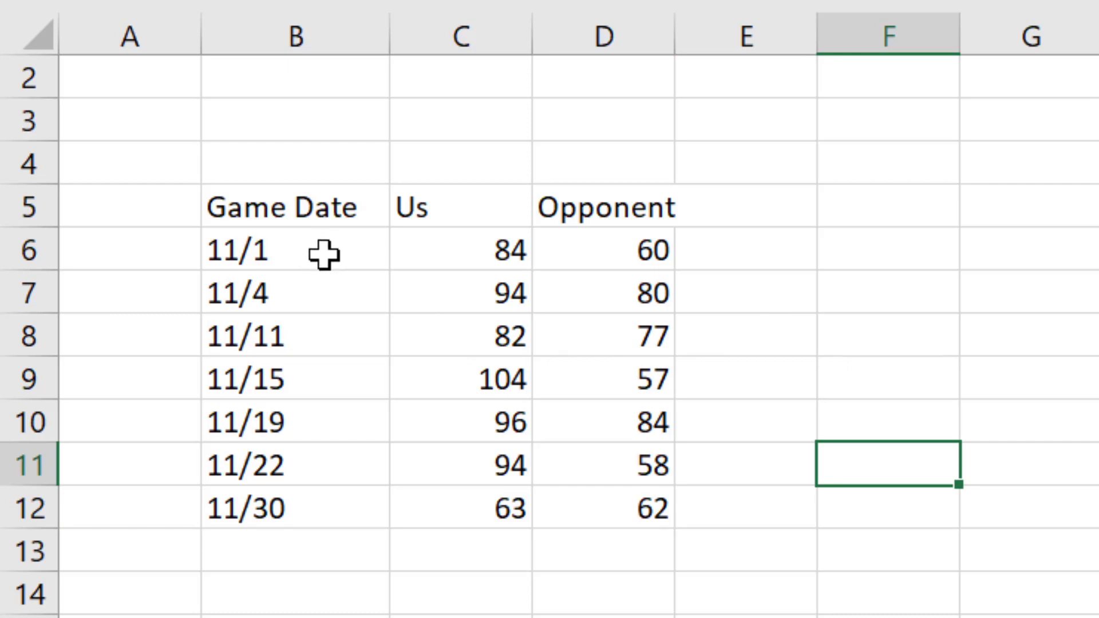
Open the first game date in cell B6 for editing to inspect how it is entered
double_click(304, 253)
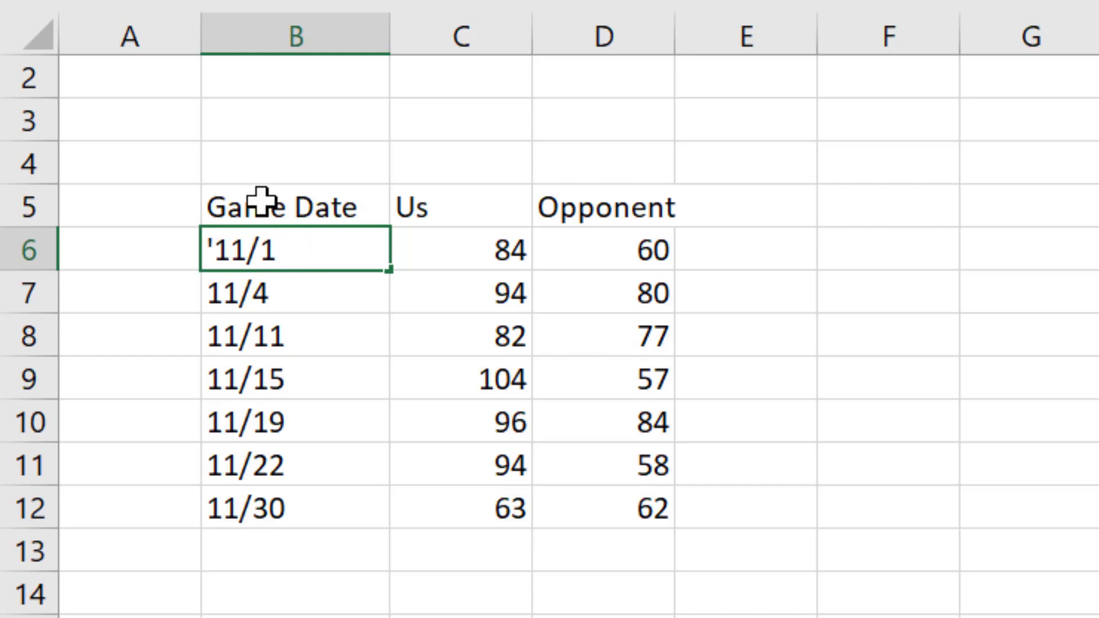
key("Return")
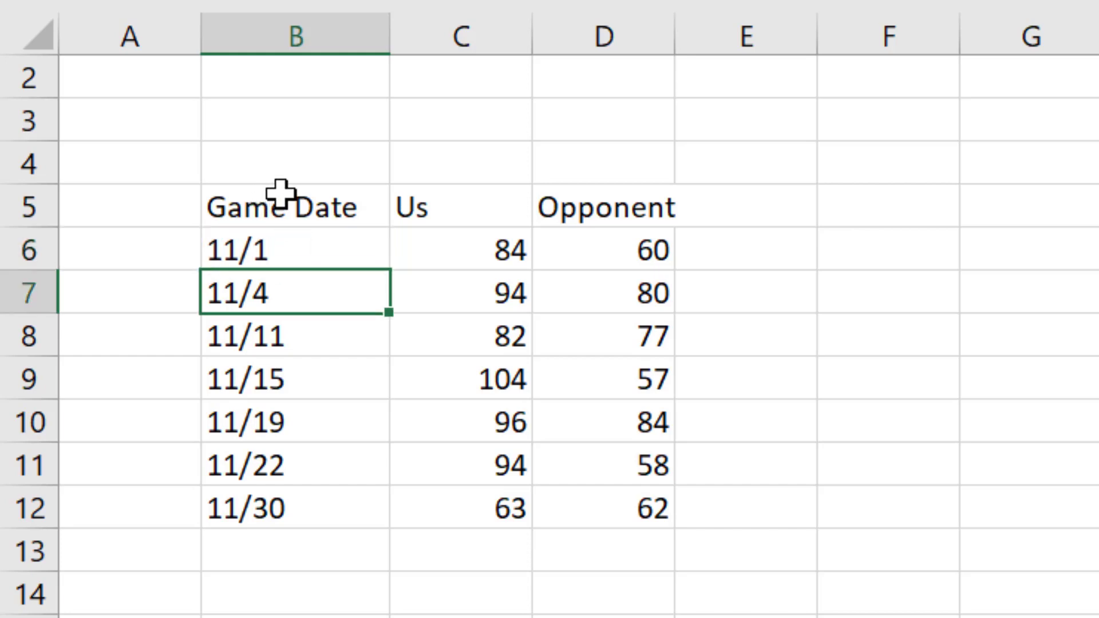
key("Up")
key("Down")
key("Up")
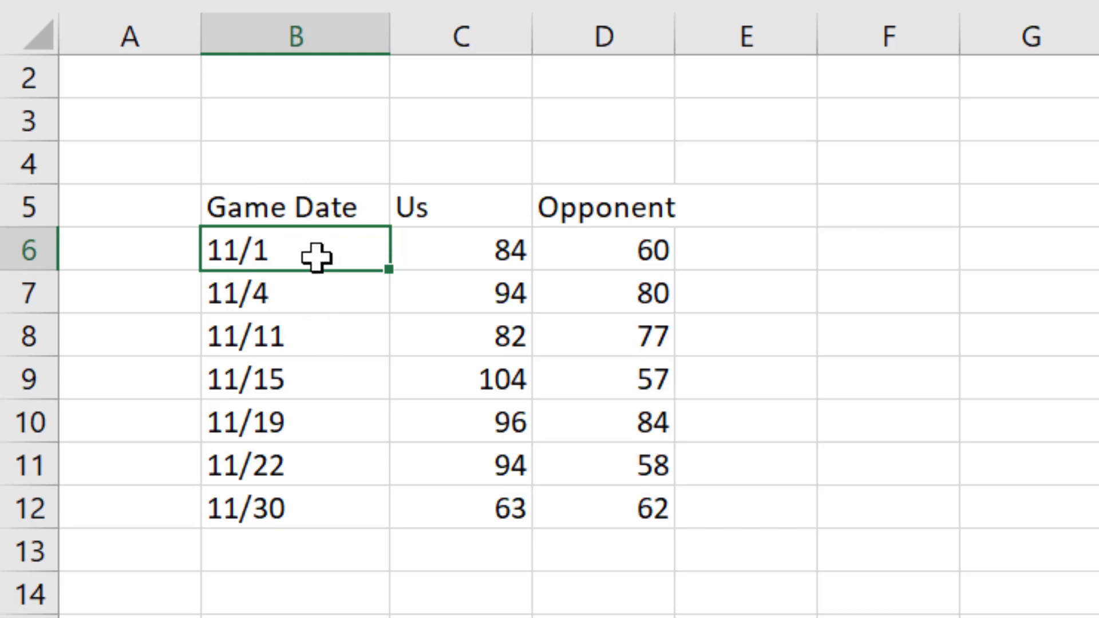
Enter the first game date in cell B6 as text with a leading apostrophe, '11/1
type("'11/1")
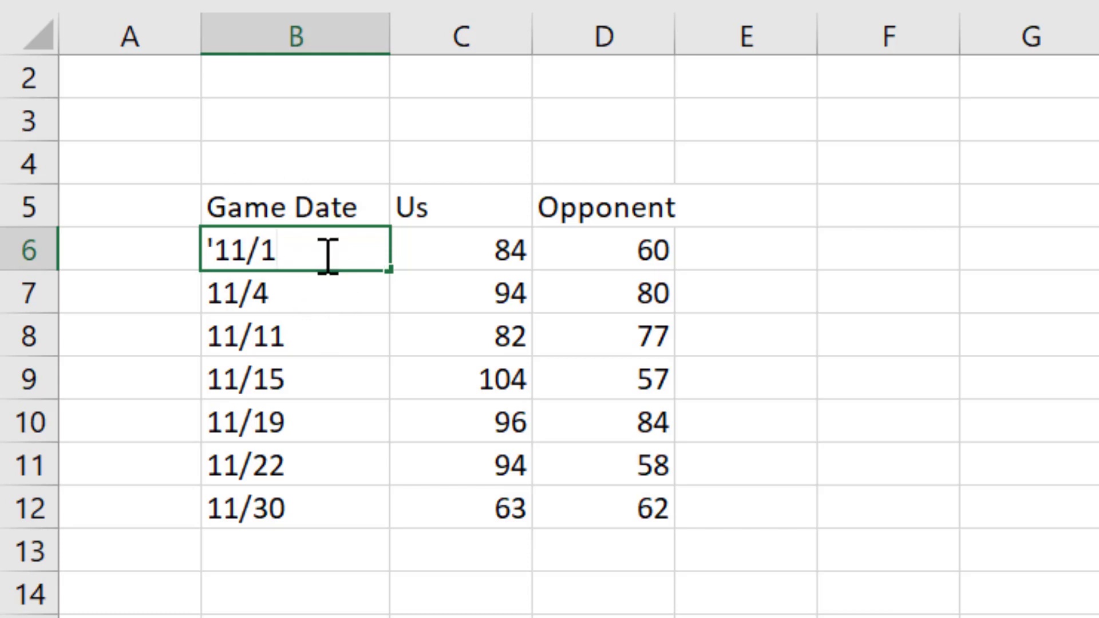
left_click(216, 250)
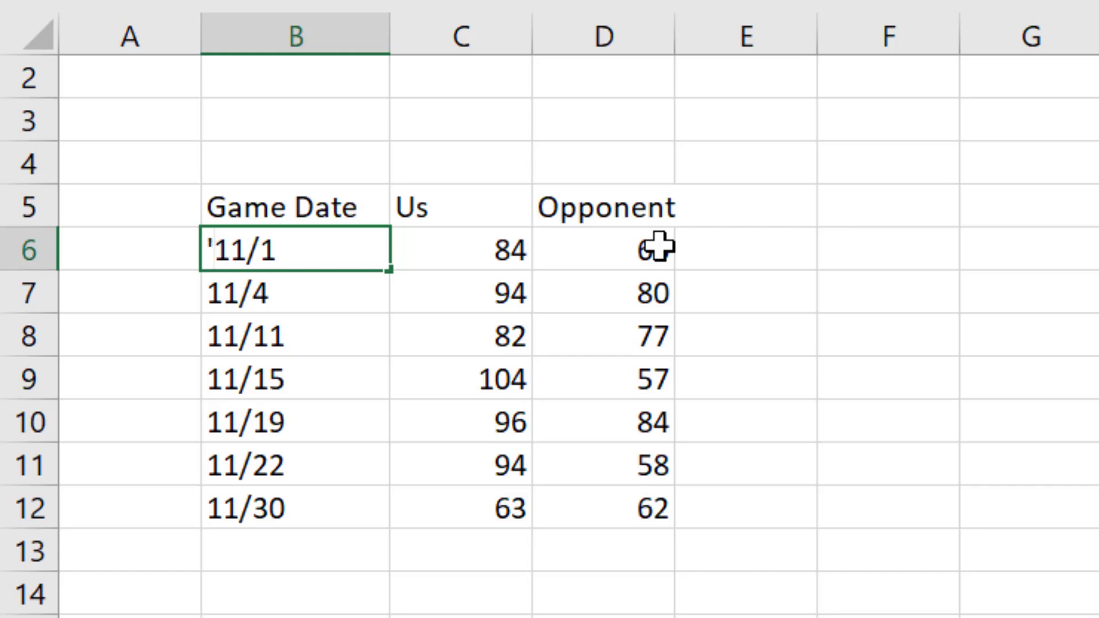
key("Return")
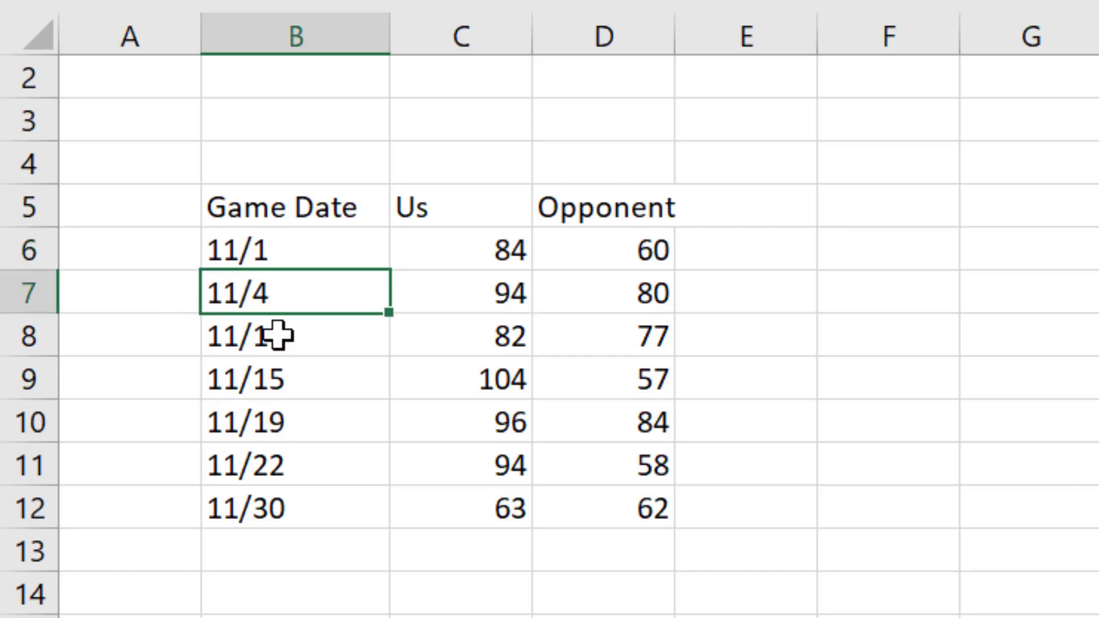
left_click(290, 249)
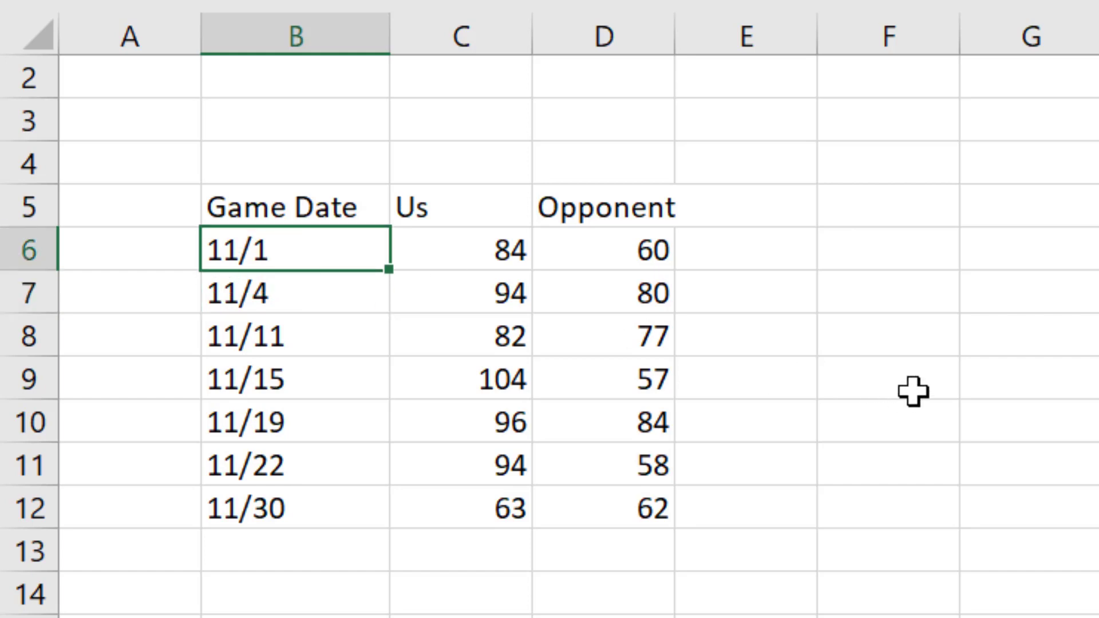
left_click(925, 374)
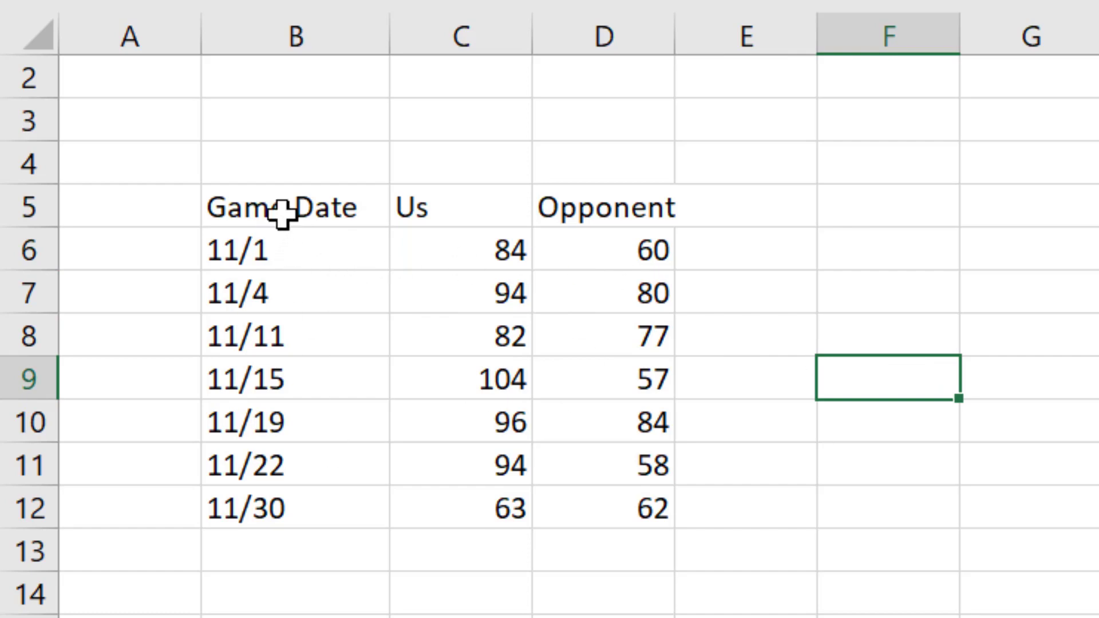
Select the game score table B5:D12, including its headers, as the source data for a chart
left_click_drag(281, 213, 555, 512)
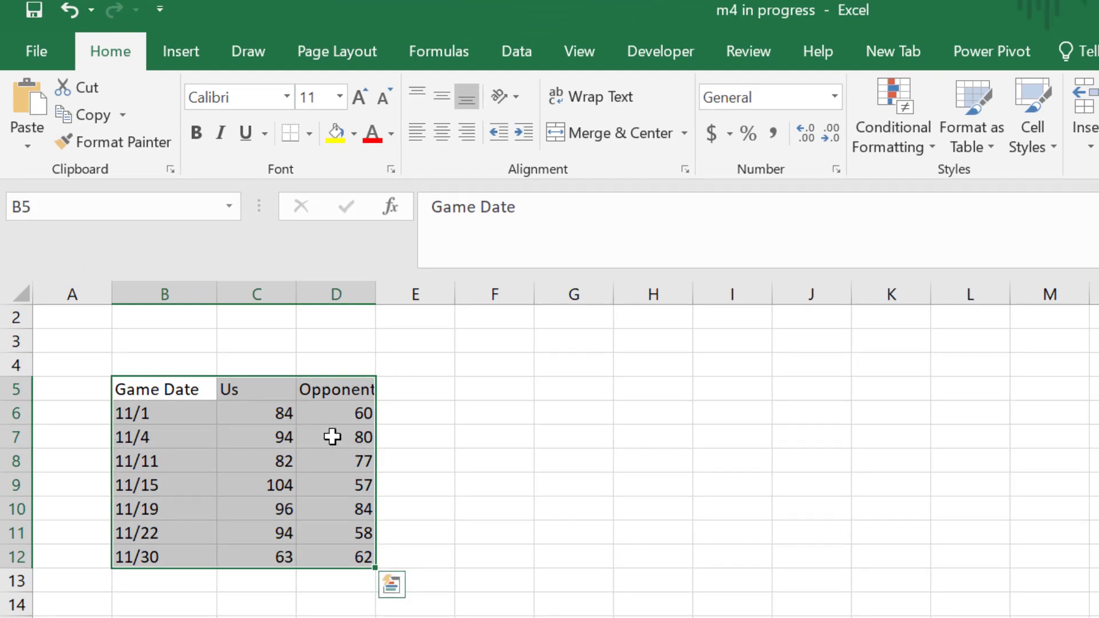
left_click(187, 49)
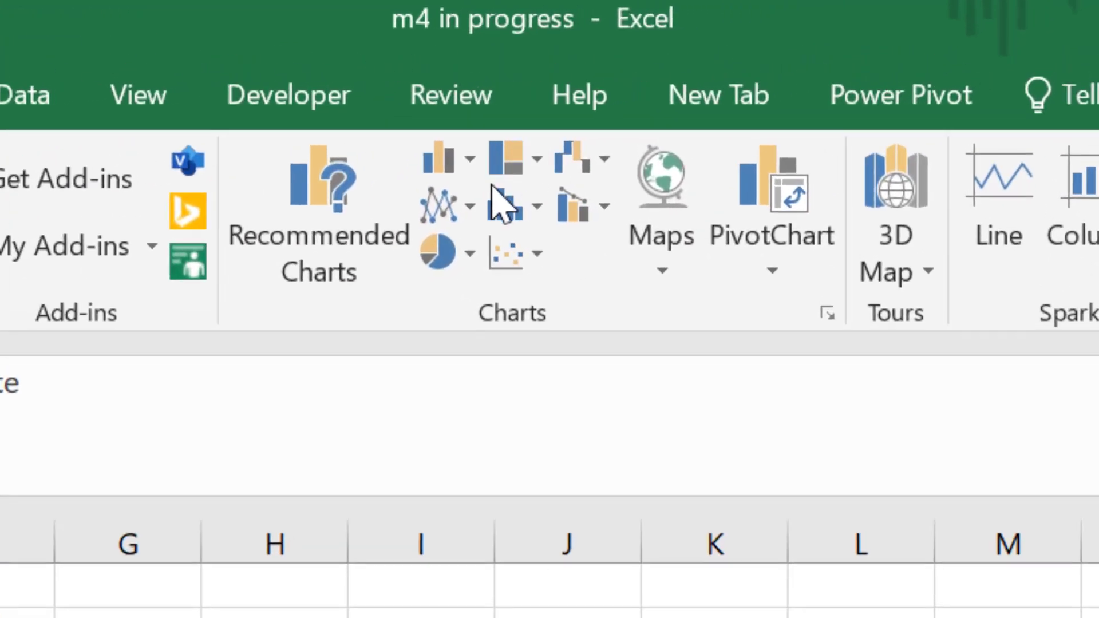
Preview the recommended charts for the selected game scores without inserting one
left_click(303, 252)
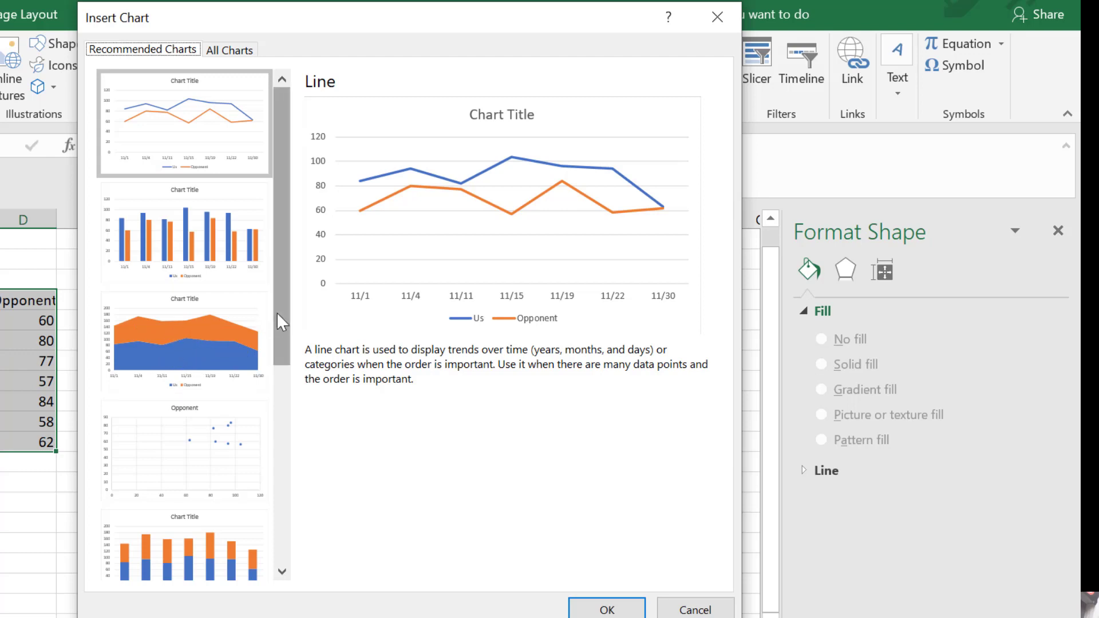
mouse_move(276, 311)
left_mouse_down()
mouse_move(285, 565)
mouse_move(292, 305)
left_mouse_up()
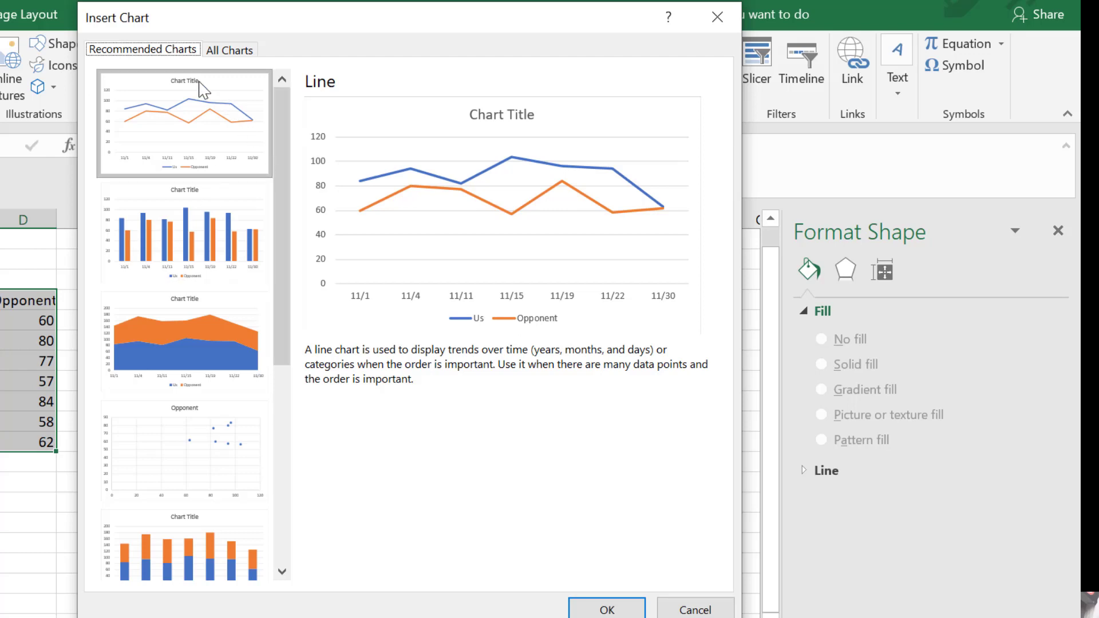
left_click(628, 608)
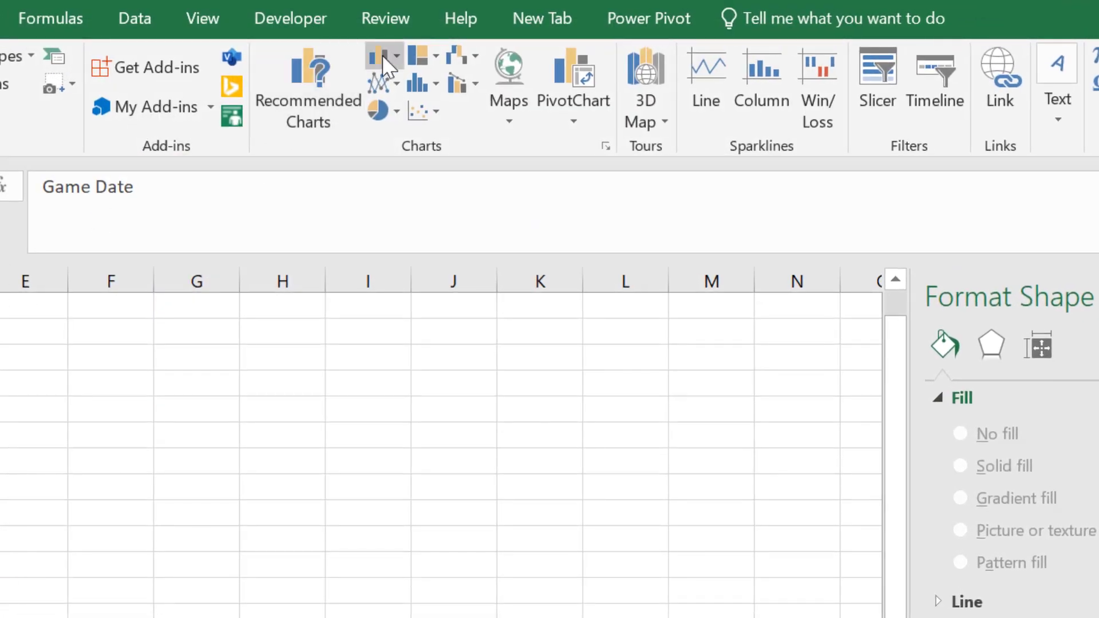
Insert a 2-D clustered column chart of the game scores and place it beside the table, starting around cell F4
left_click(390, 53)
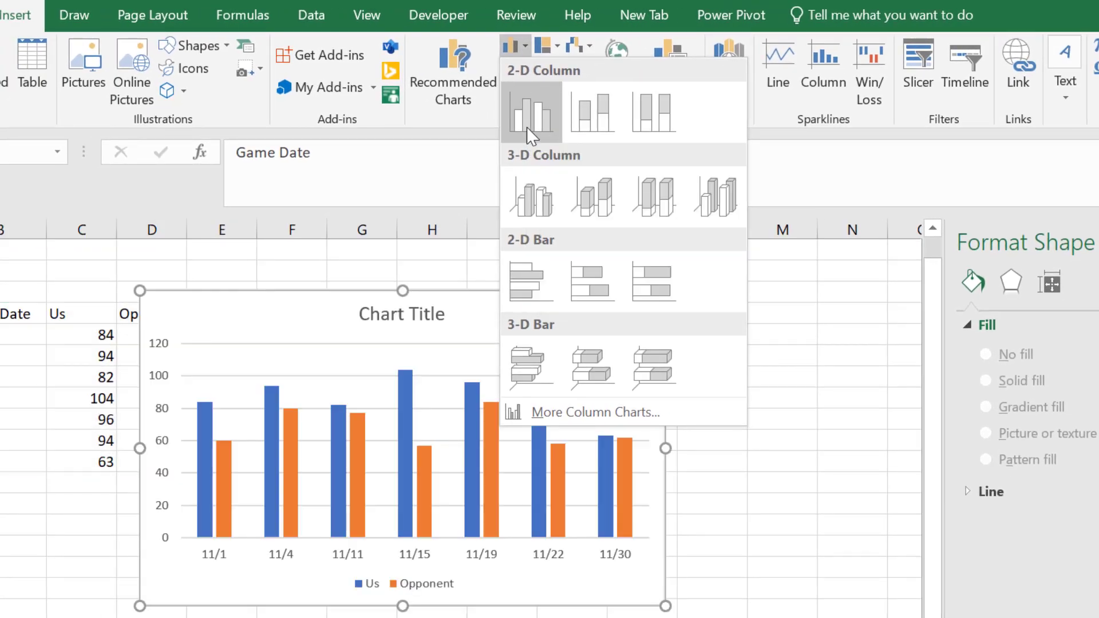
left_click(527, 127)
left_click_drag(525, 321, 641, 312)
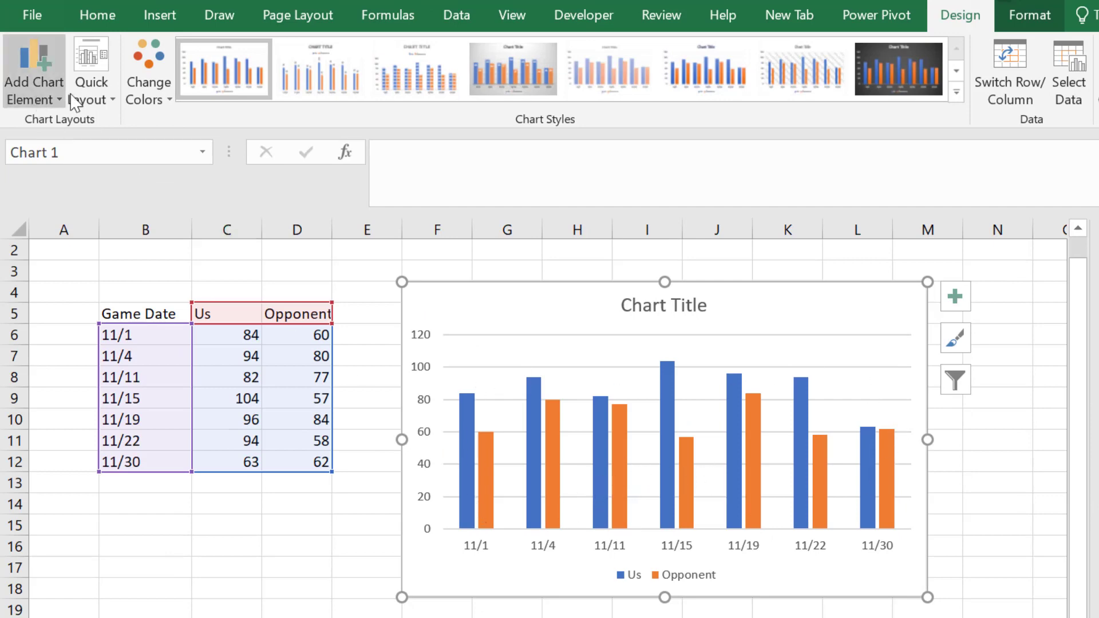
Apply quick layout Layout 1 to the column chart and fill its chart area with the lightest blue linear preset gradient
left_click(90, 86)
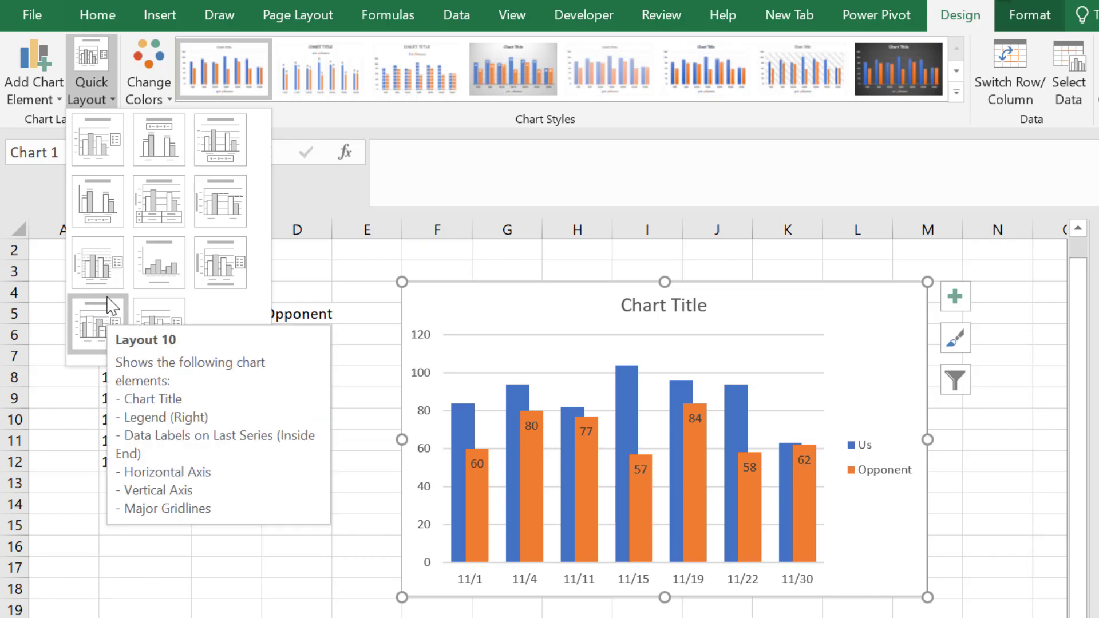
left_click(101, 136)
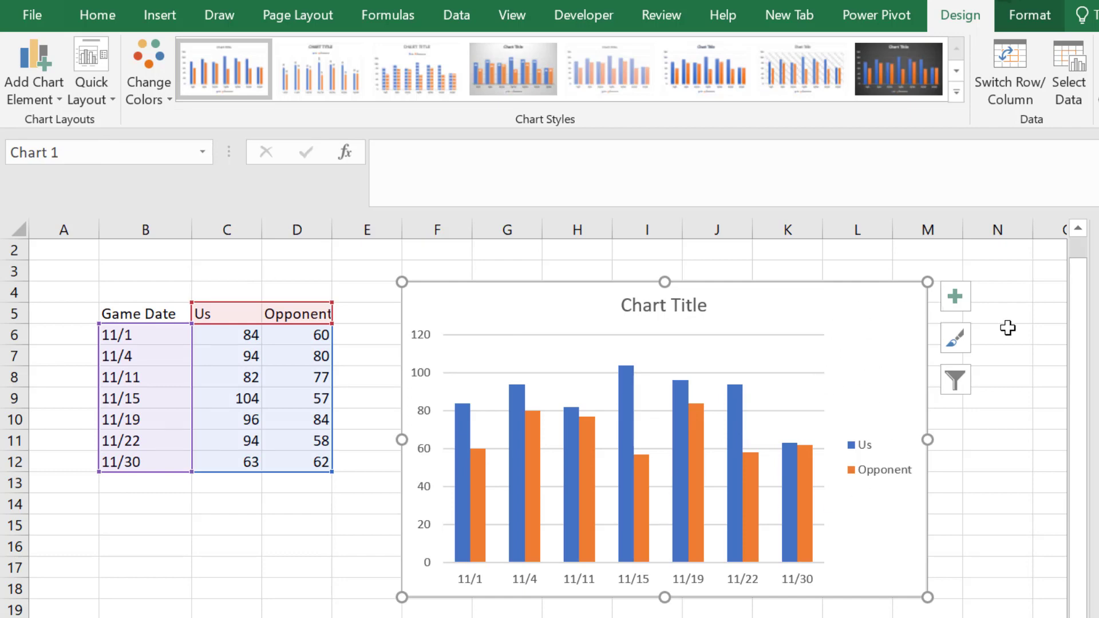
key("ctrl+1")
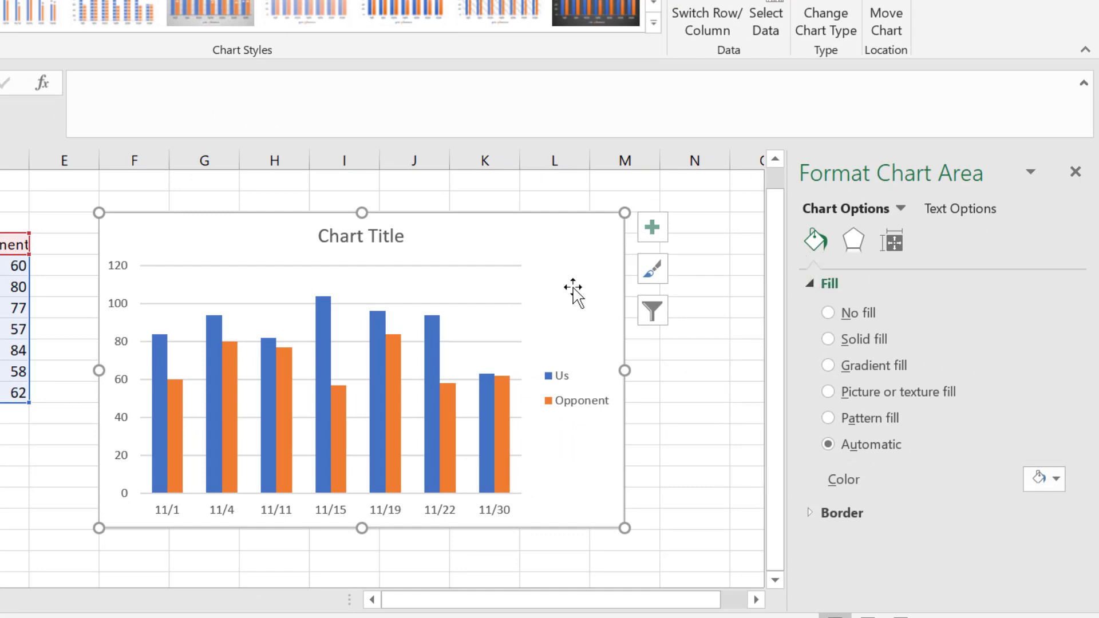
left_click(827, 366)
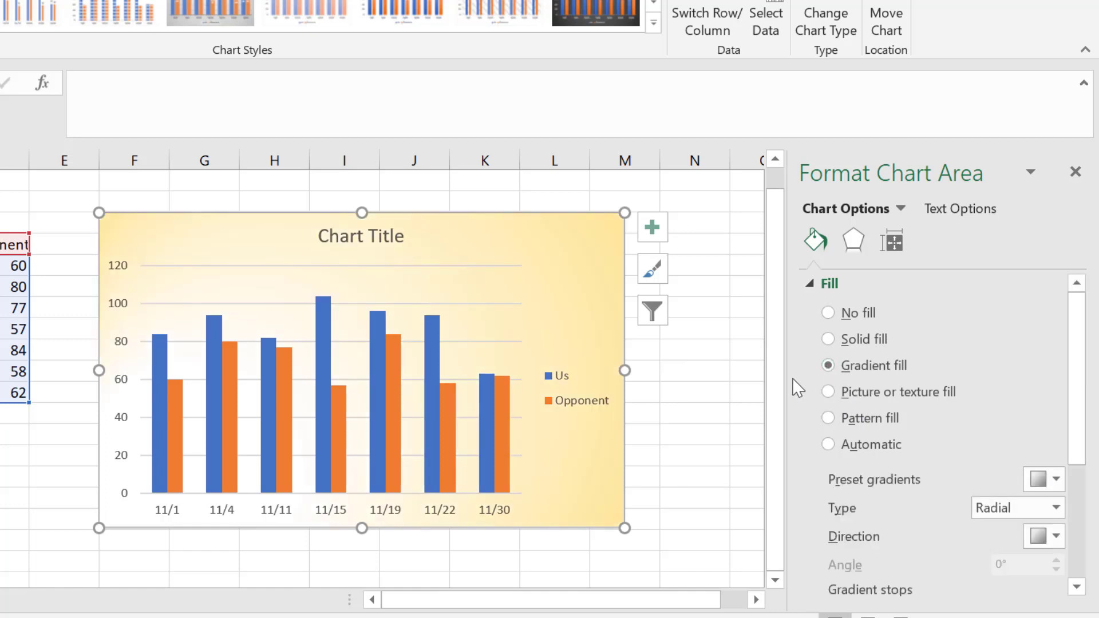
left_click(1052, 475)
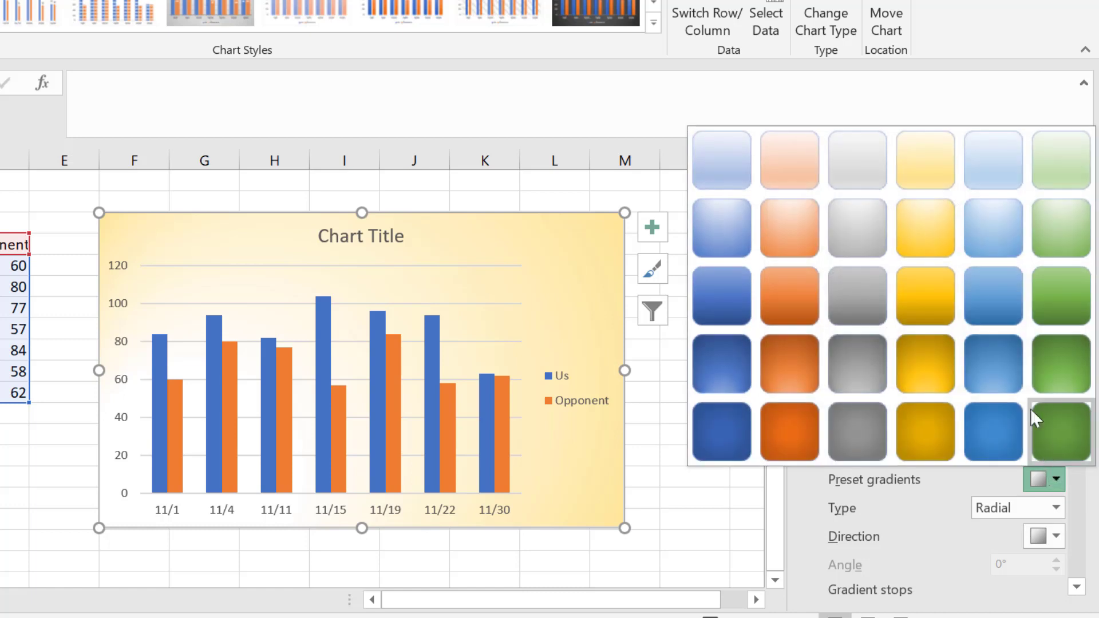
left_click(994, 167)
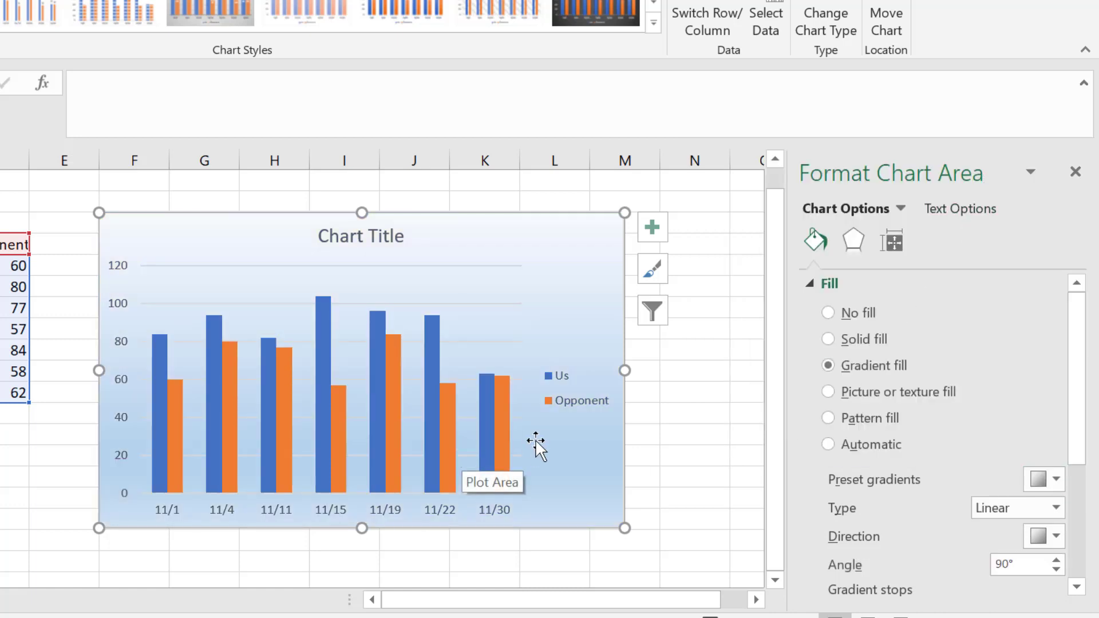
Give the chart's legend a solid line border
left_click(353, 243)
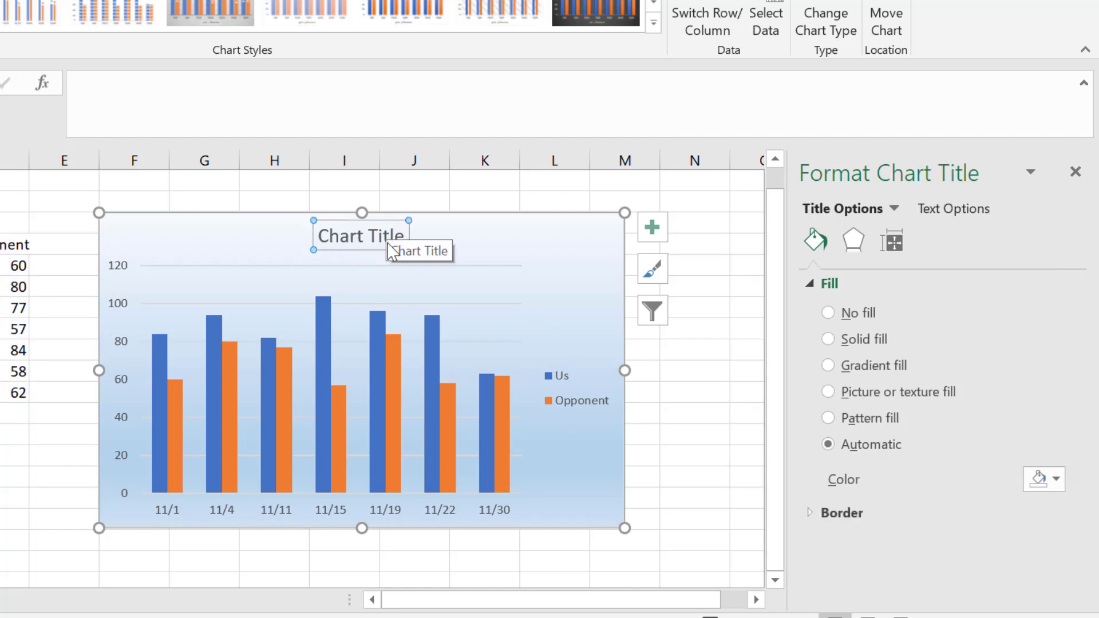
left_click(562, 385)
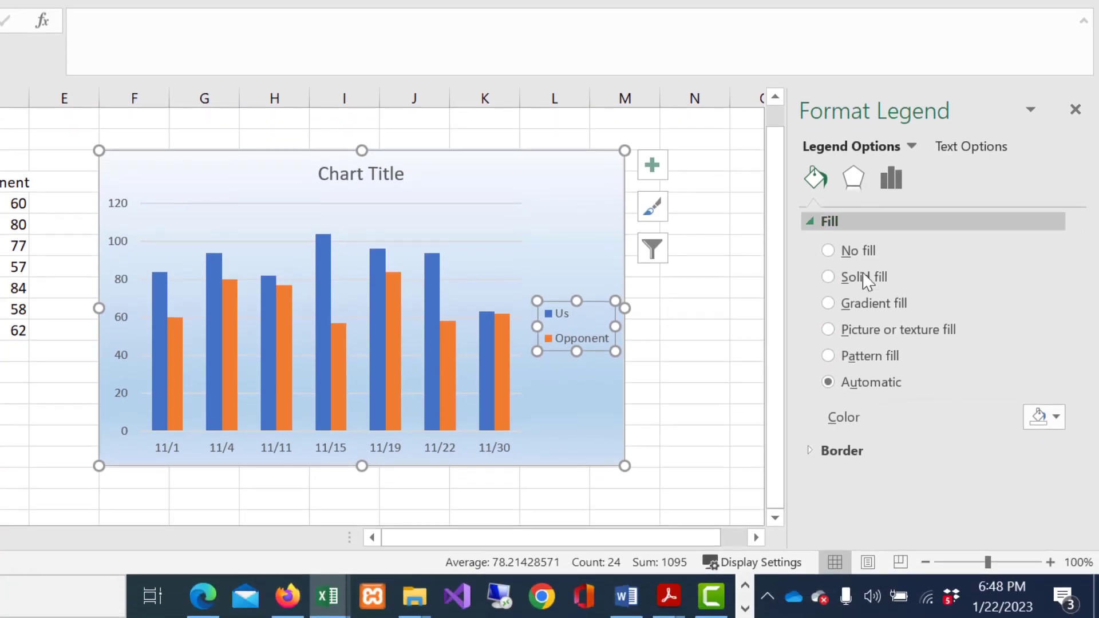
left_click(841, 451)
left_click(868, 506)
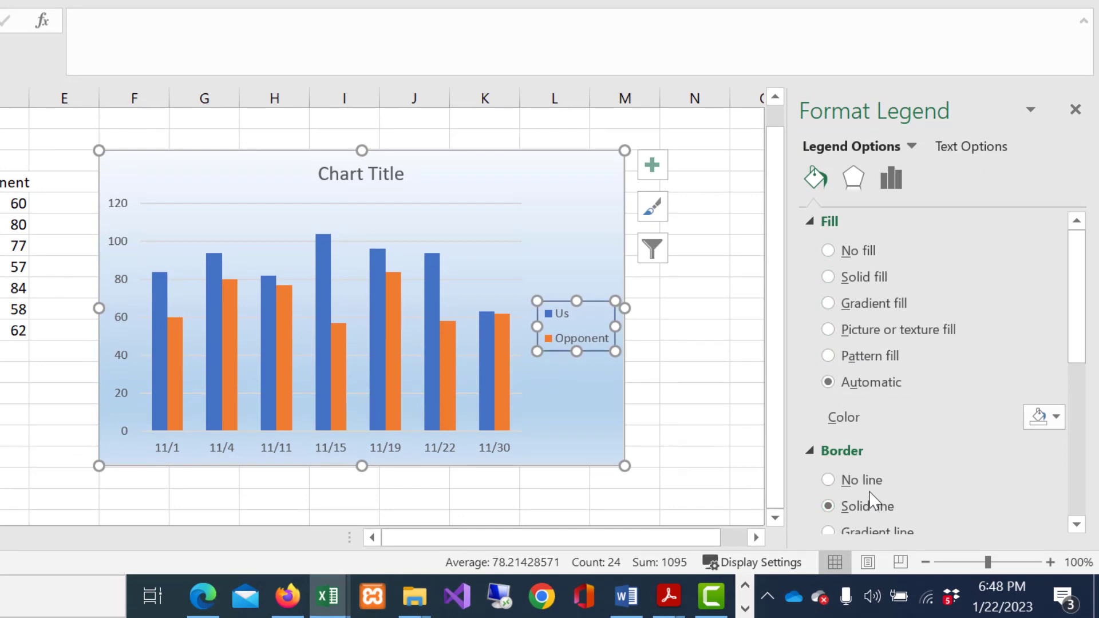
scroll(942, 417, "down", 3)
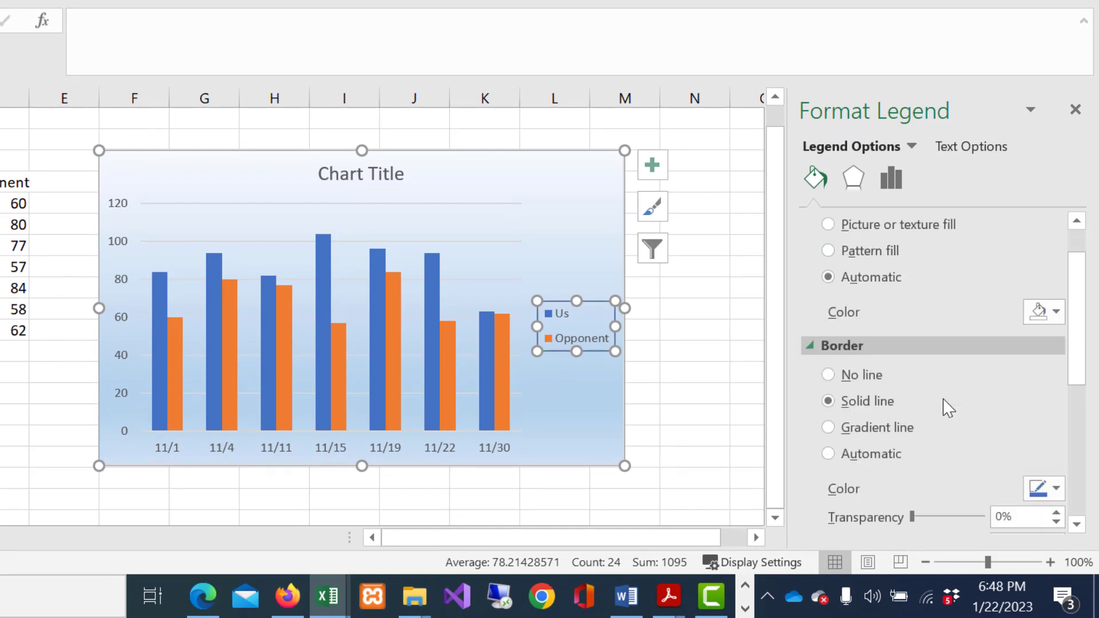
scroll(937, 394, "down", 2)
scroll(937, 378, "up", 1)
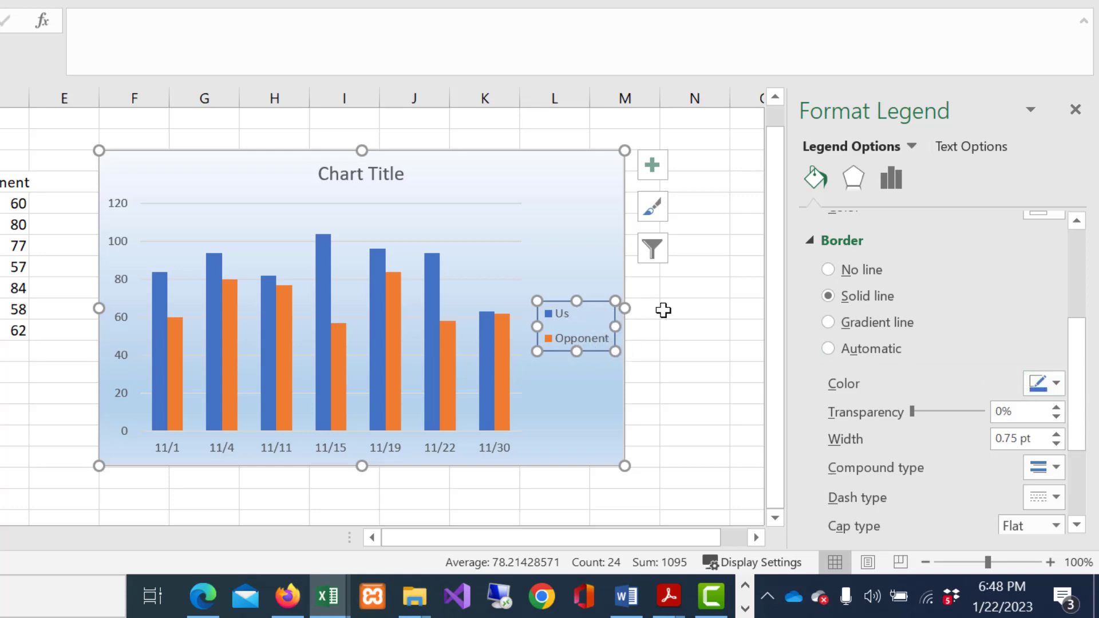
scroll(996, 314, "up", 5)
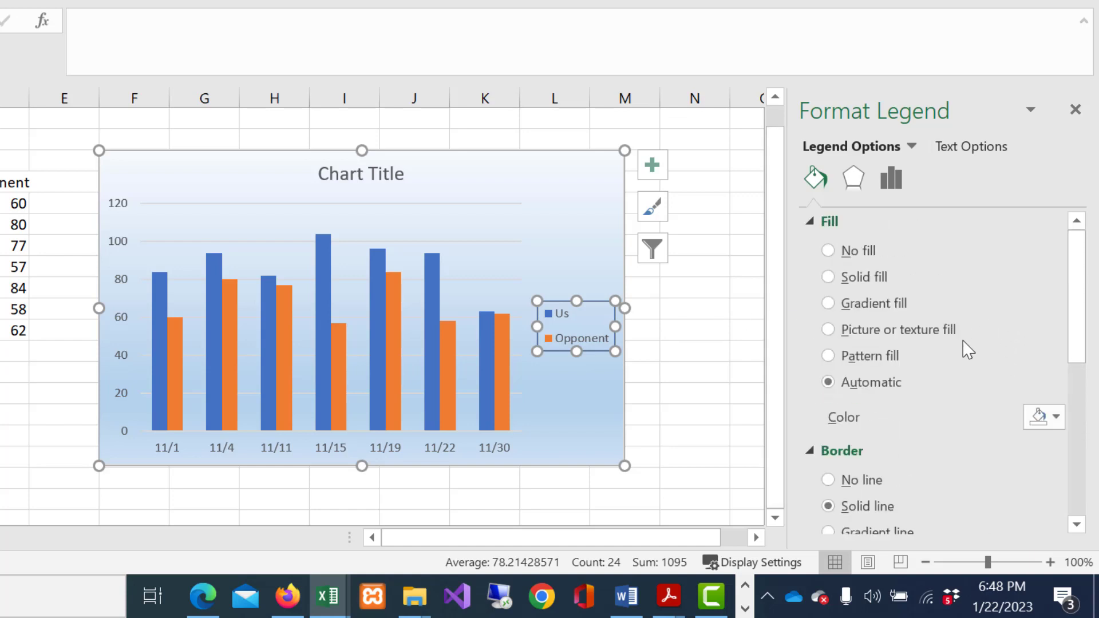
scroll(984, 412, "down", 1)
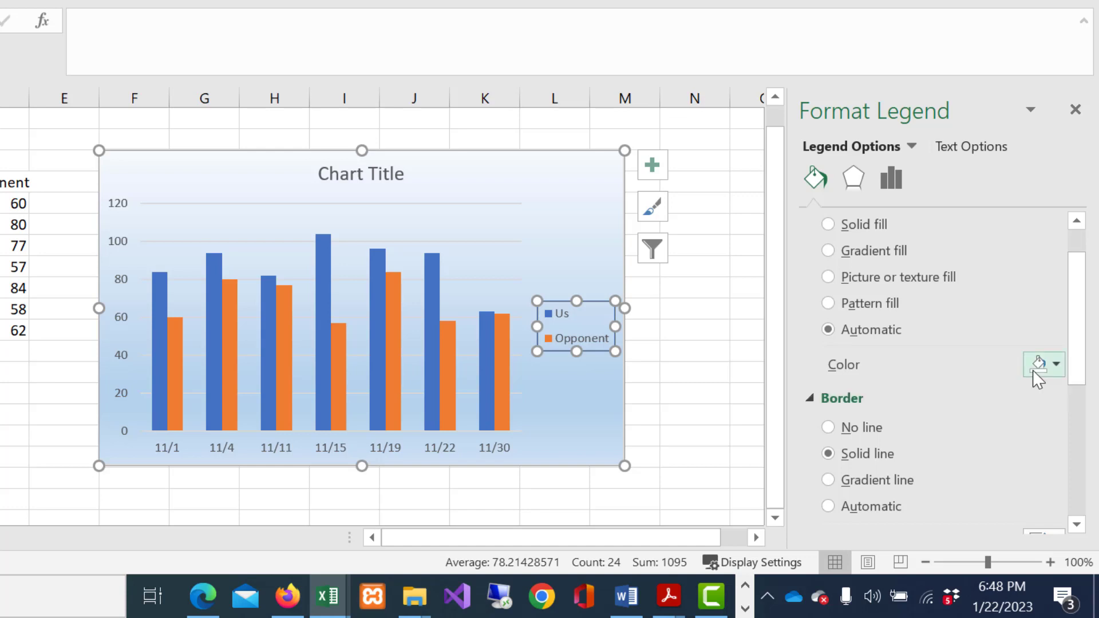
Try sky blue and Blue, Accent 1, Lighter 80% as the legend's solid fill, and settle on the lightest tint of the gray theme color
left_click(1055, 365)
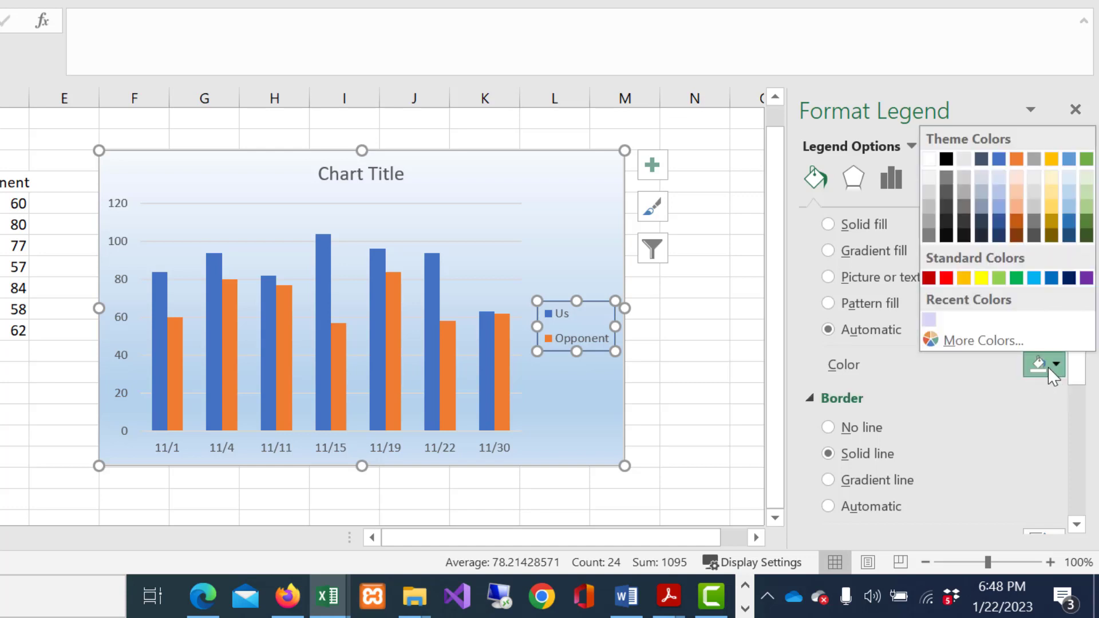
left_click(1034, 279)
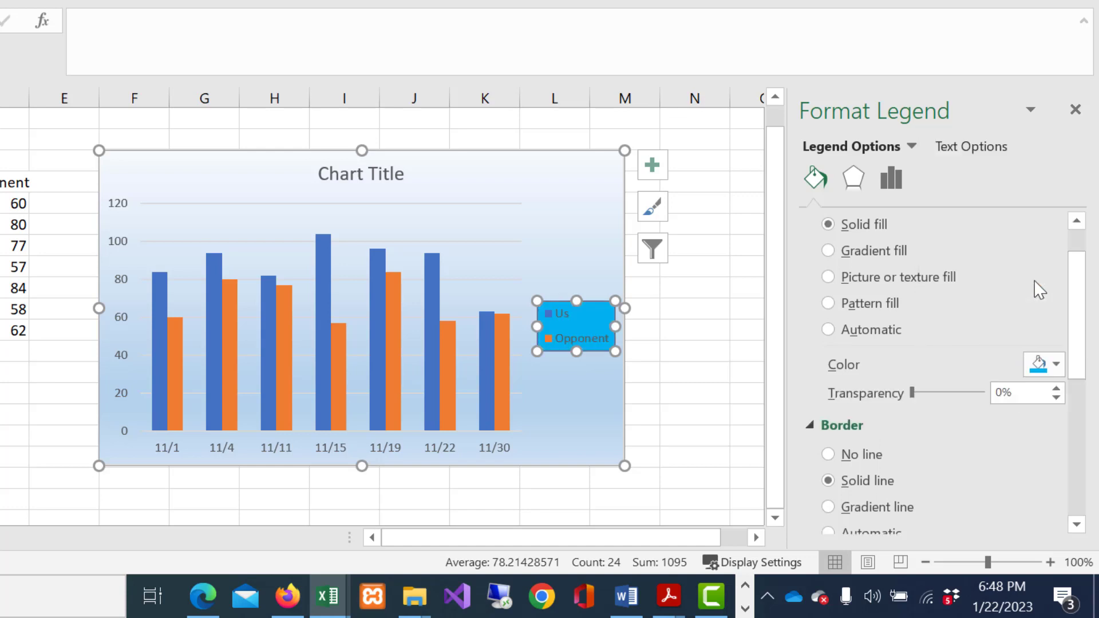
left_click(1056, 364)
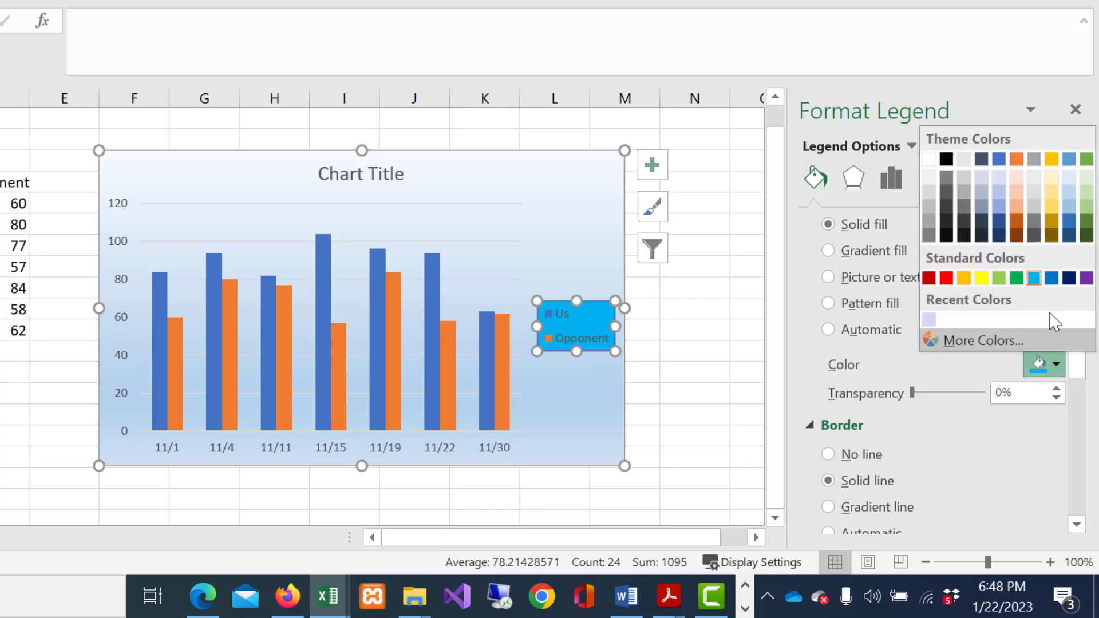
left_click(998, 177)
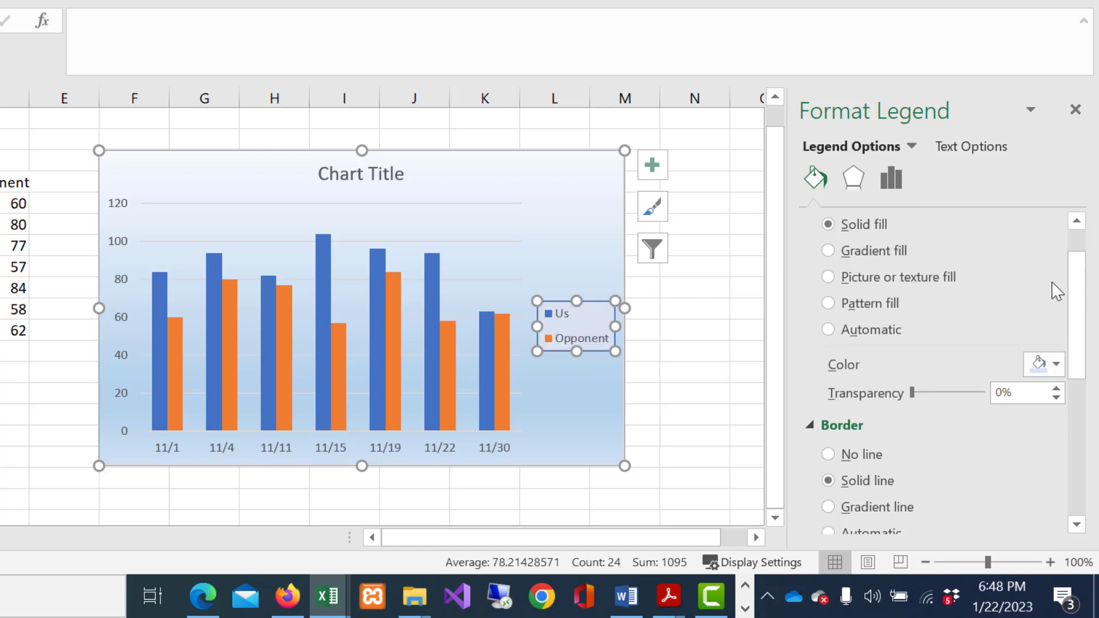
left_click(1056, 365)
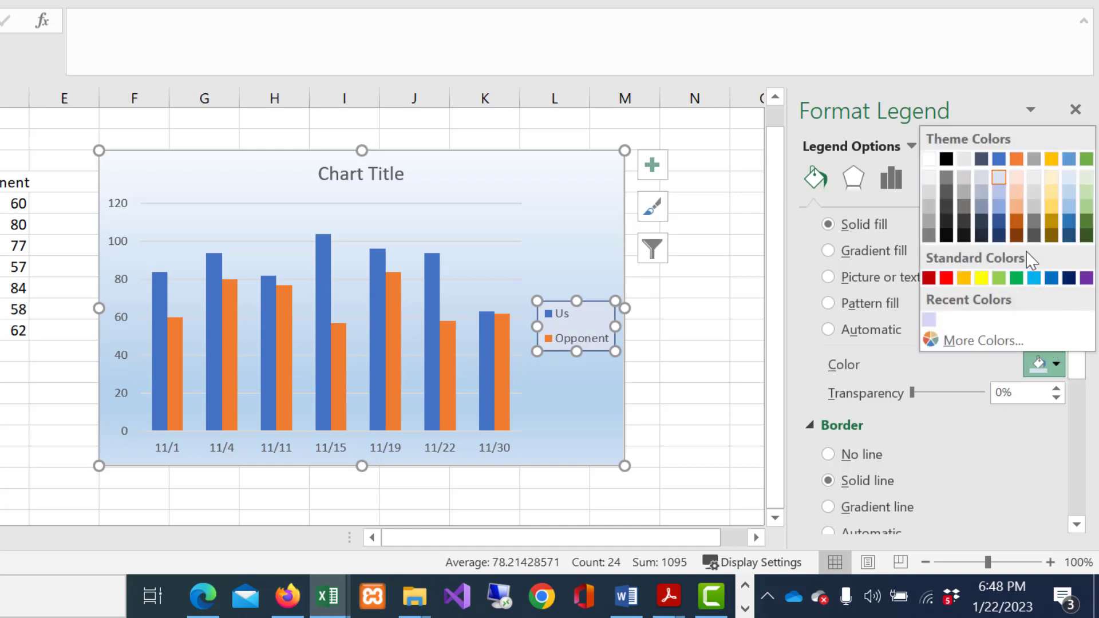
left_click(1034, 180)
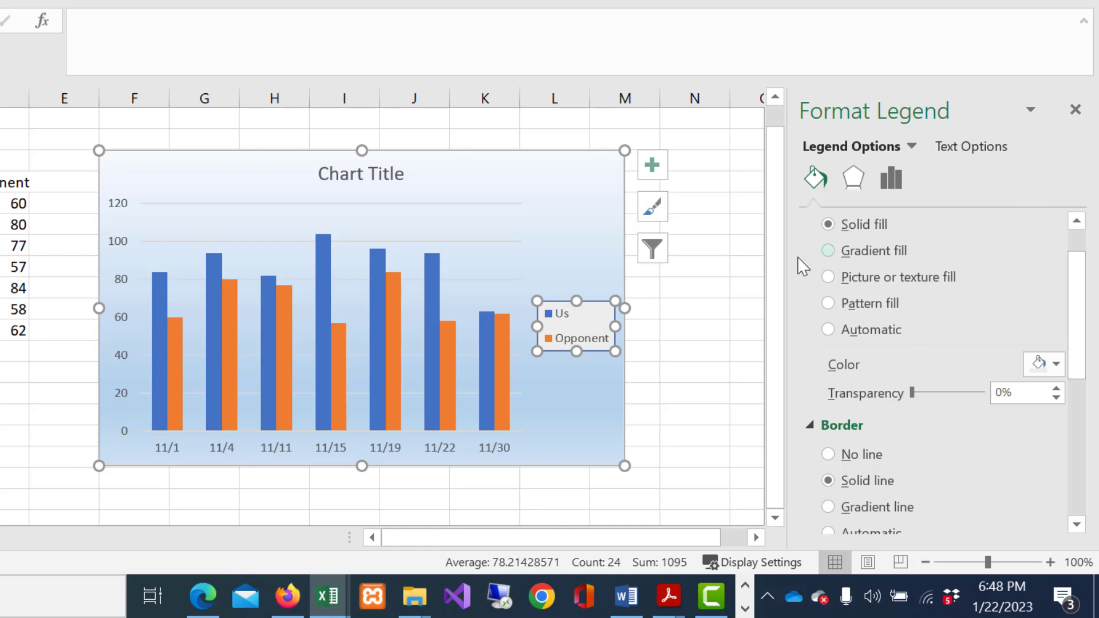
left_click_drag(567, 258, 568, 252)
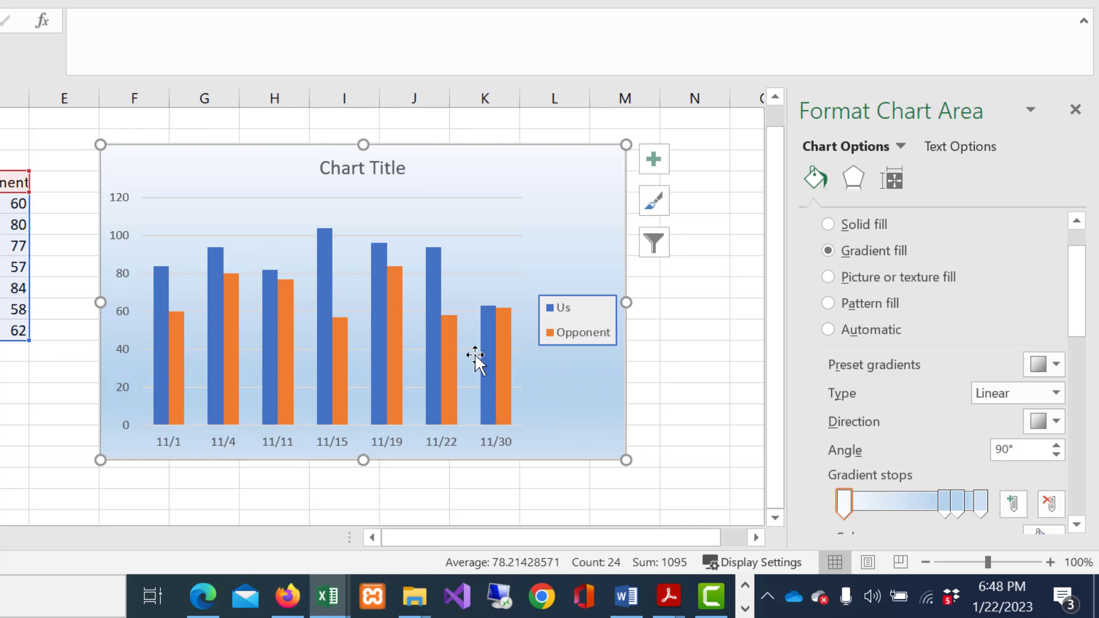
Fill the Opponent data series columns with Gold, Accent 4, Lighter 40%
left_click(448, 351)
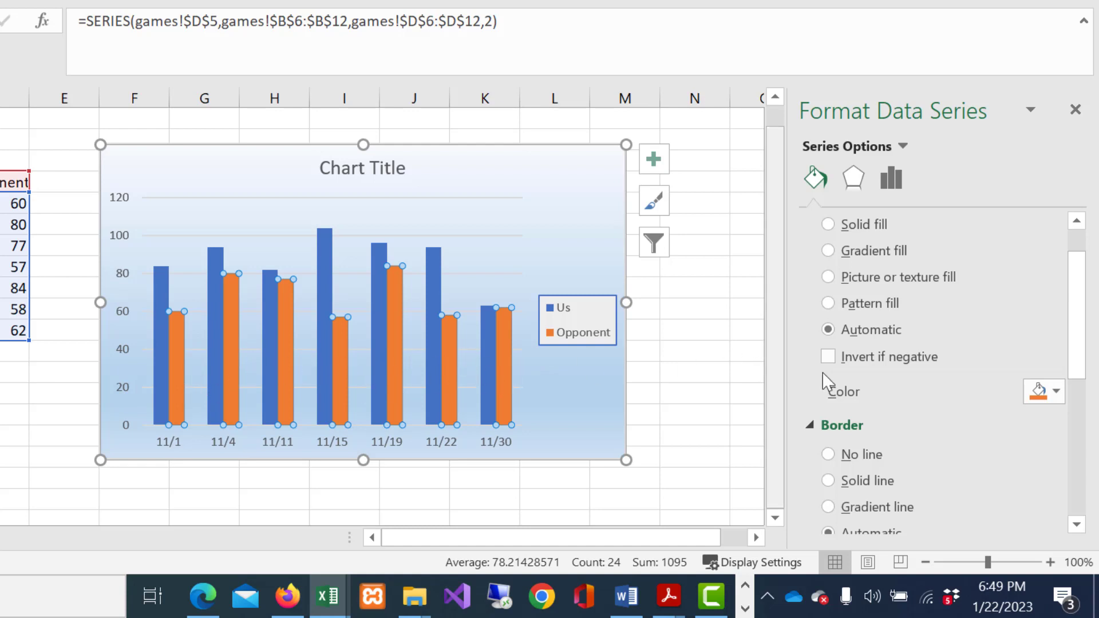
left_click(1059, 392)
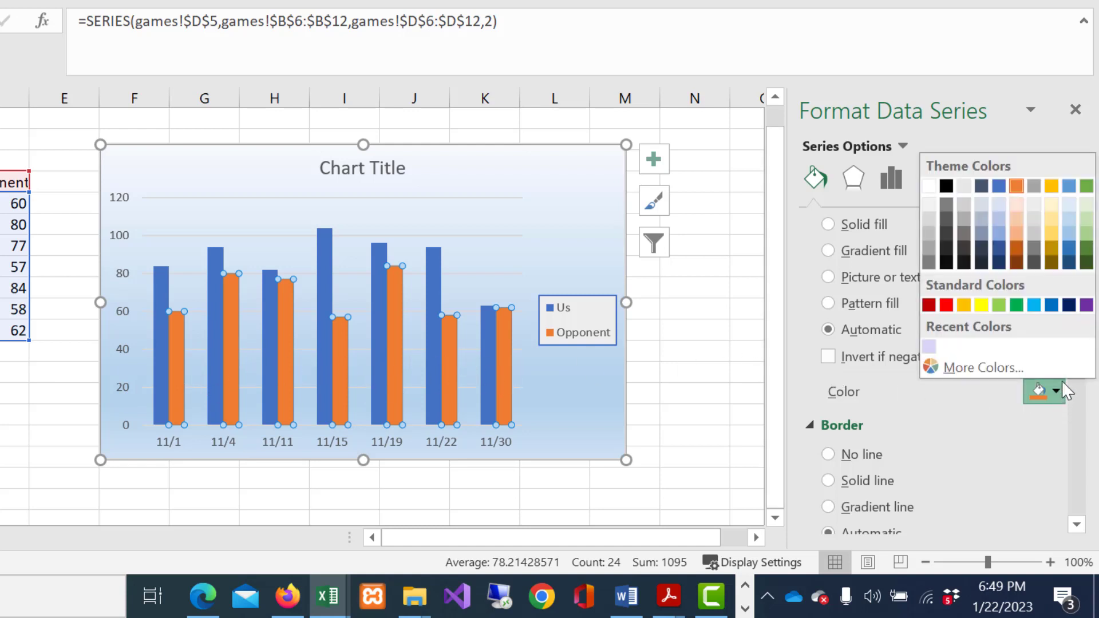
left_click(1052, 234)
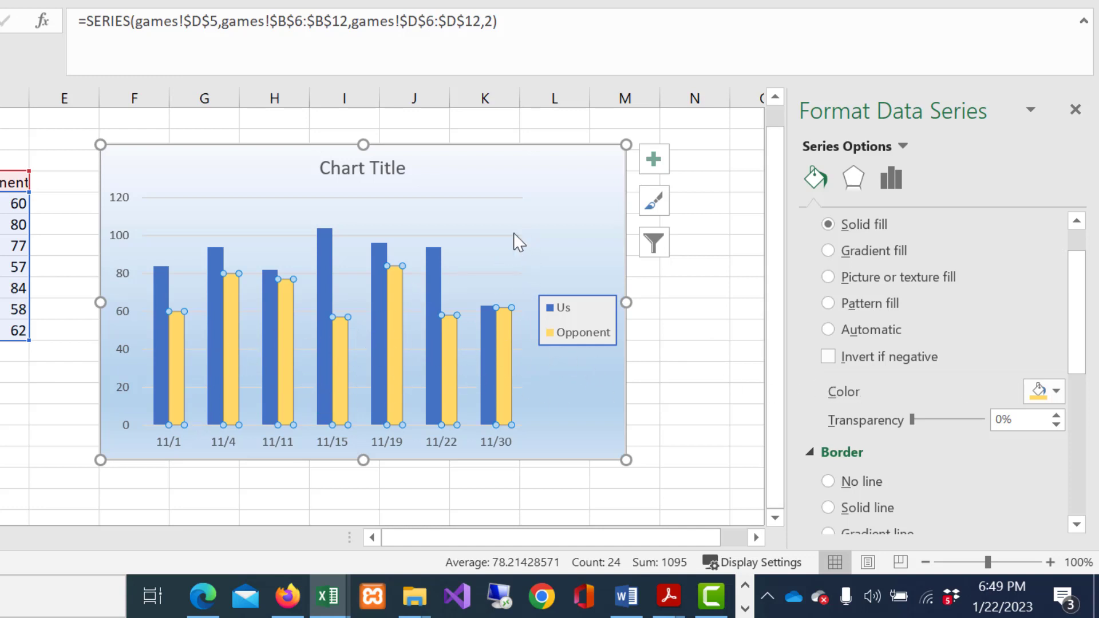
Give the chart's plot area a solid white fill
left_click(491, 222)
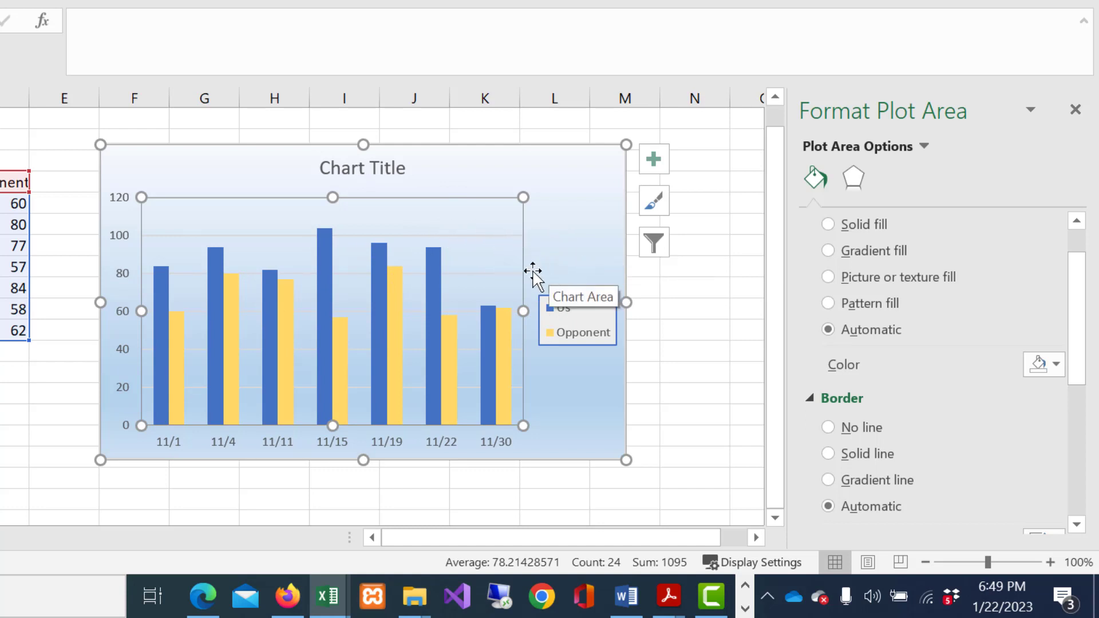
scroll(801, 293, "up", 1)
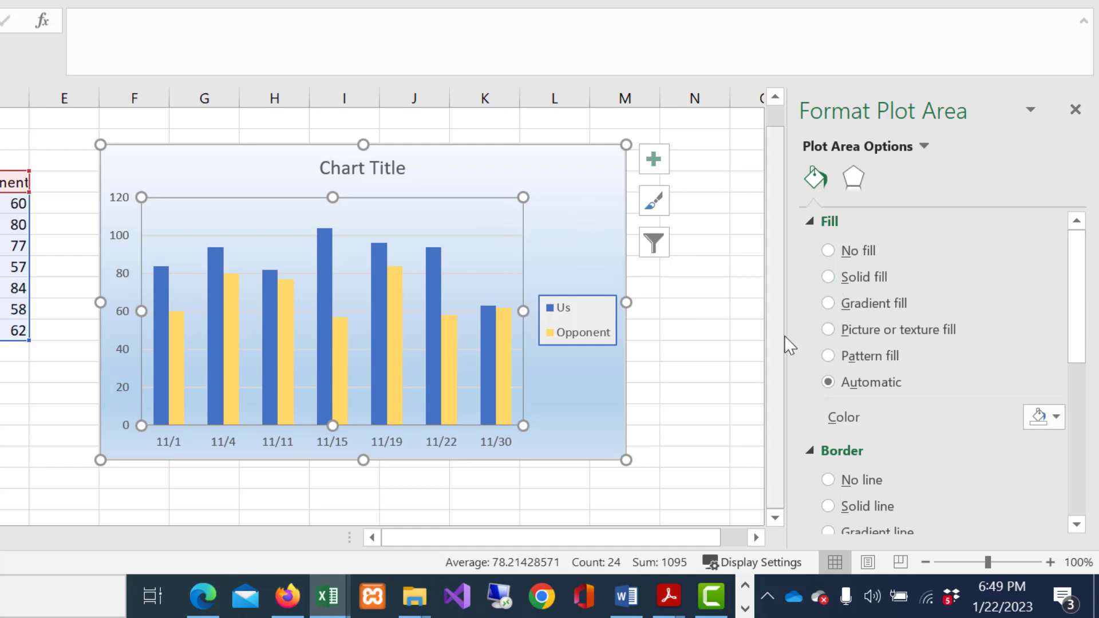
left_click(830, 249)
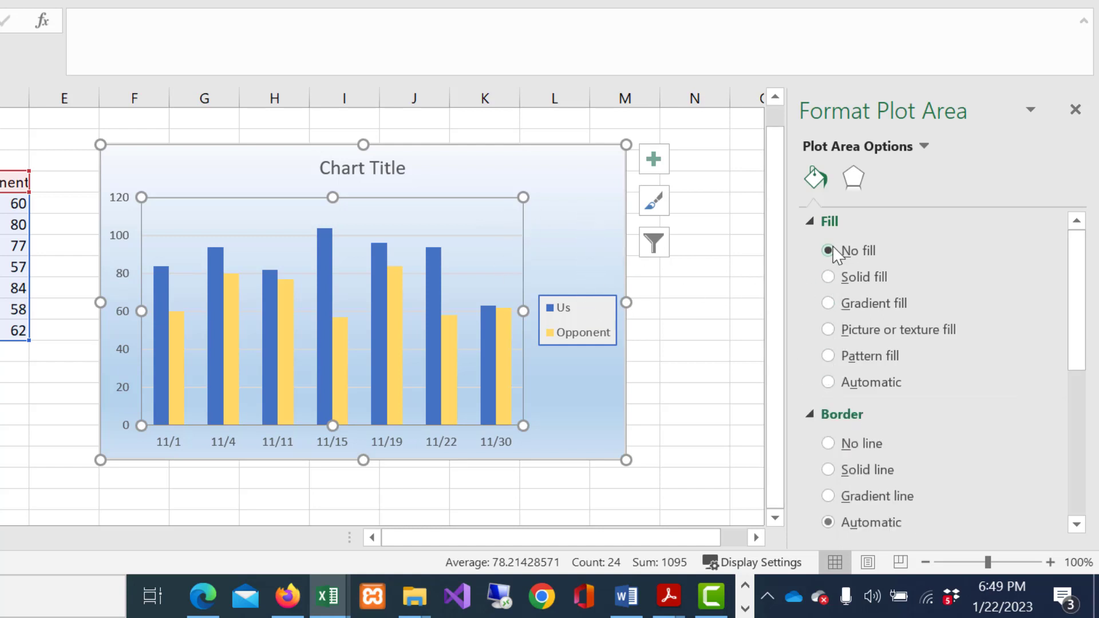
left_click(828, 277)
left_click(1056, 416)
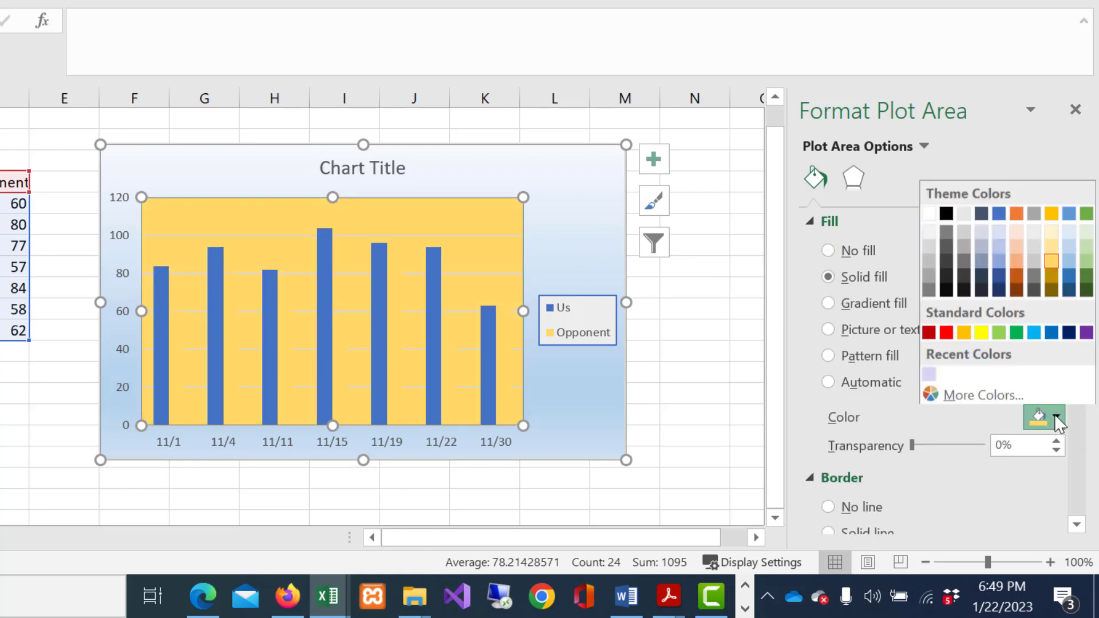
left_click(928, 216)
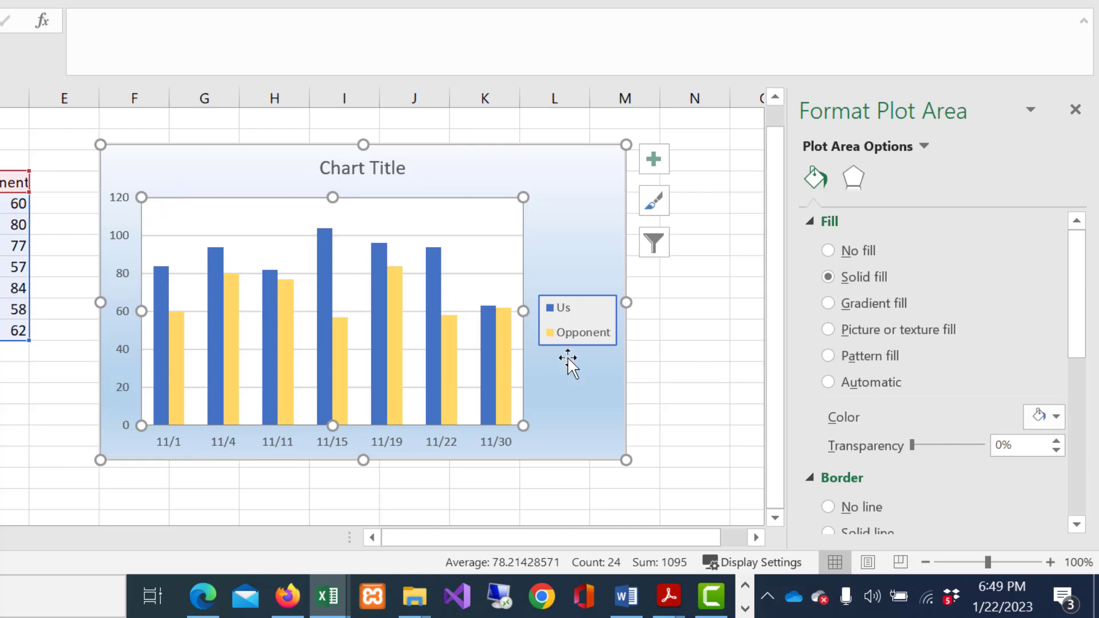
View the formatting options of the chart area, the date axis and the score axis in turn
left_click(563, 395)
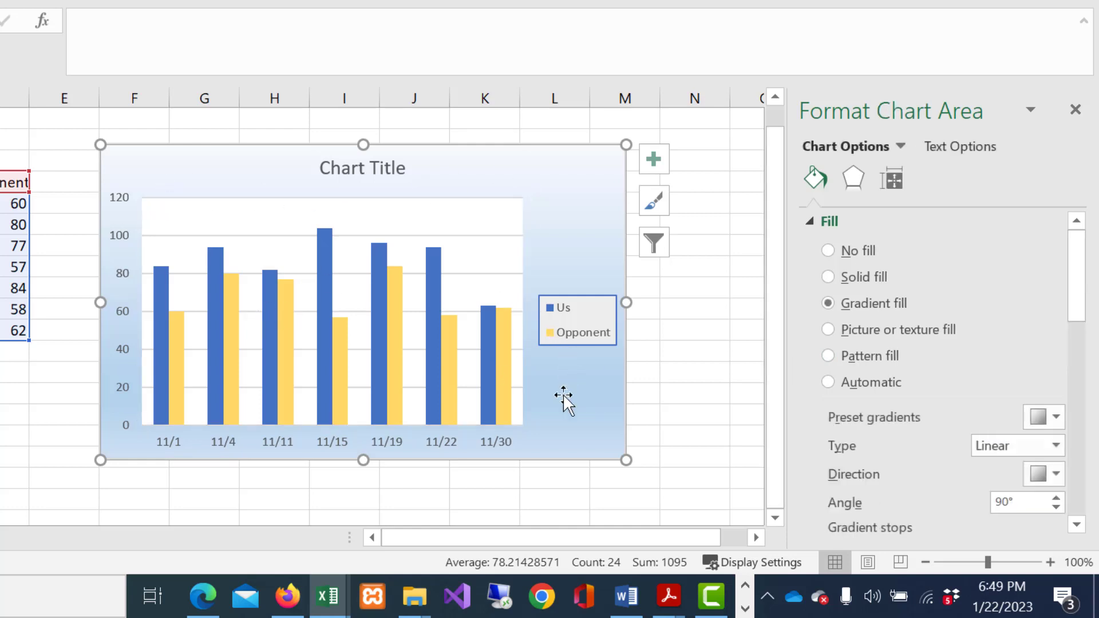
left_click(451, 441)
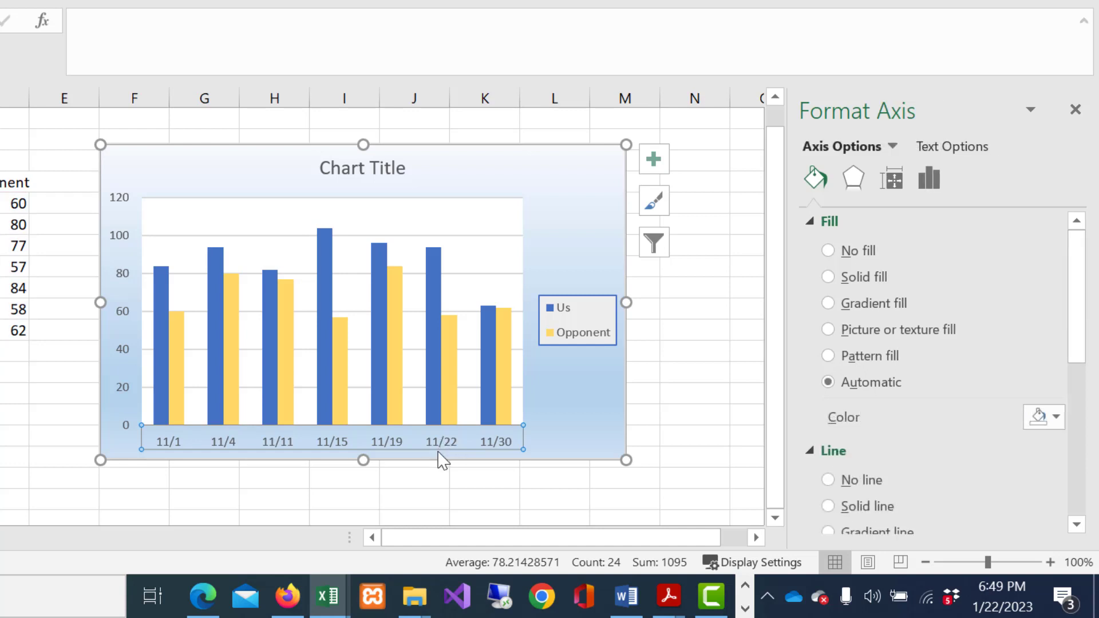
left_click(117, 274)
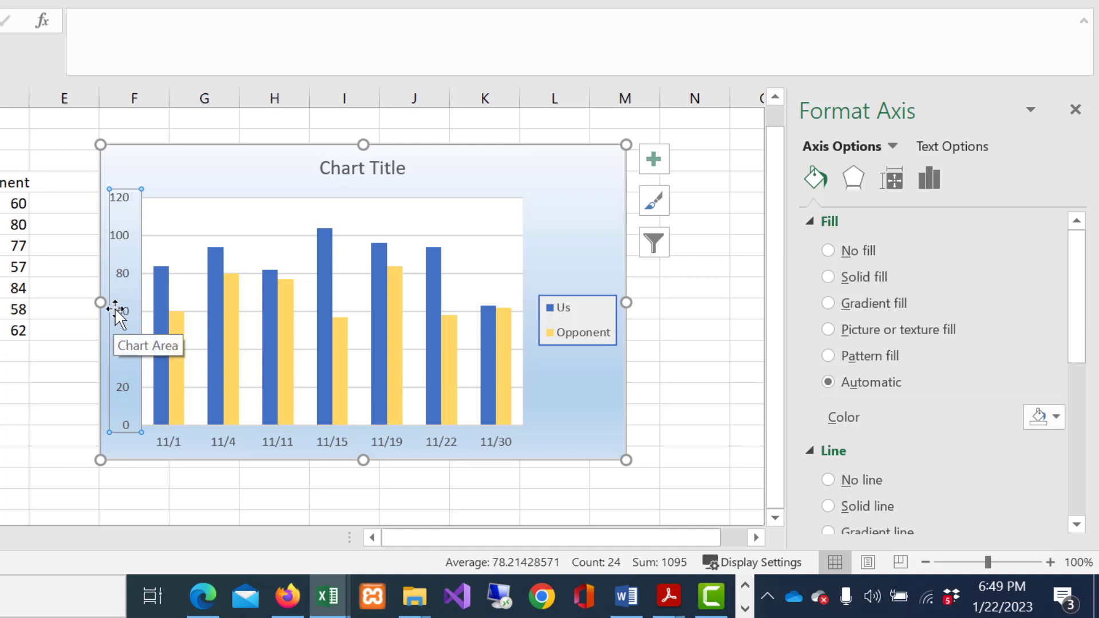
left_click(277, 437)
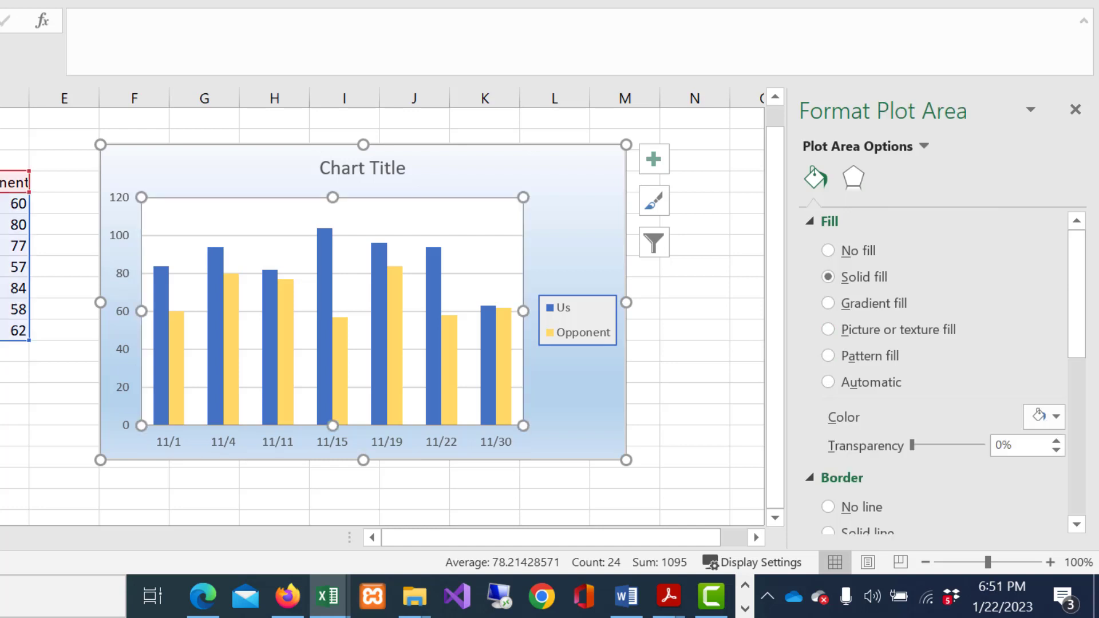
Try out primary major vertical, primary minor horizontal and primary minor vertical gridlines on the chart and remove them again
left_click(653, 162)
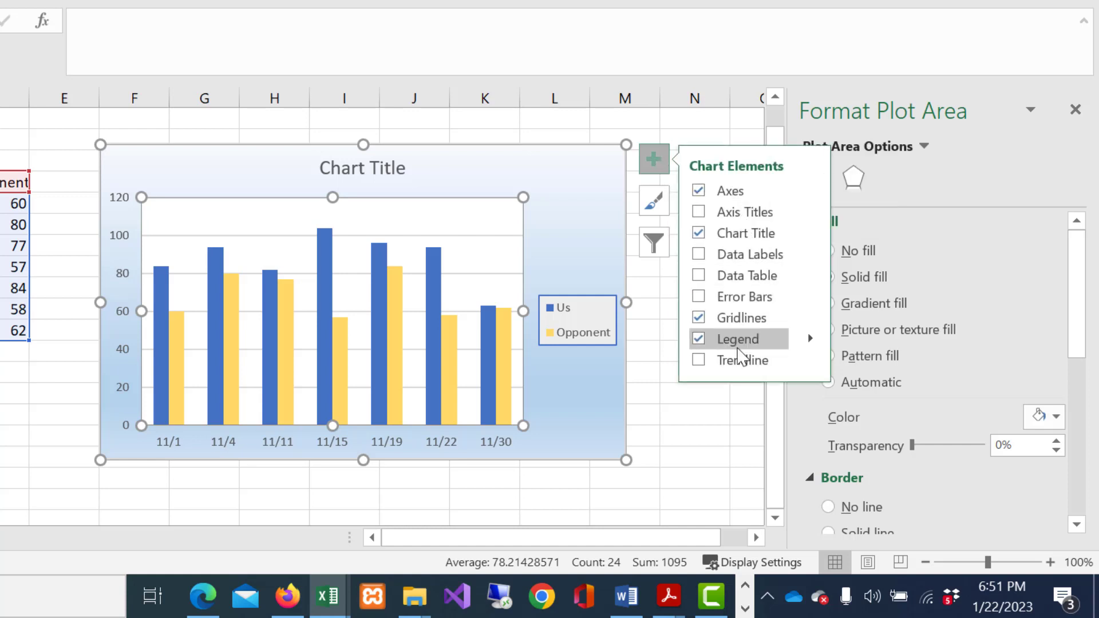
left_click(701, 320)
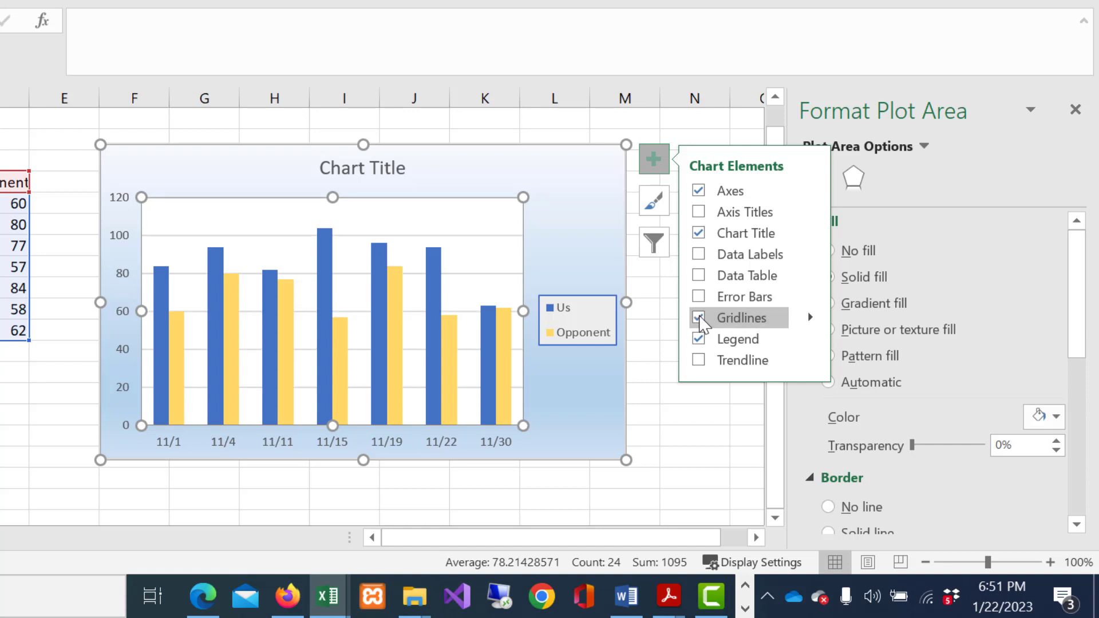
left_click(810, 316)
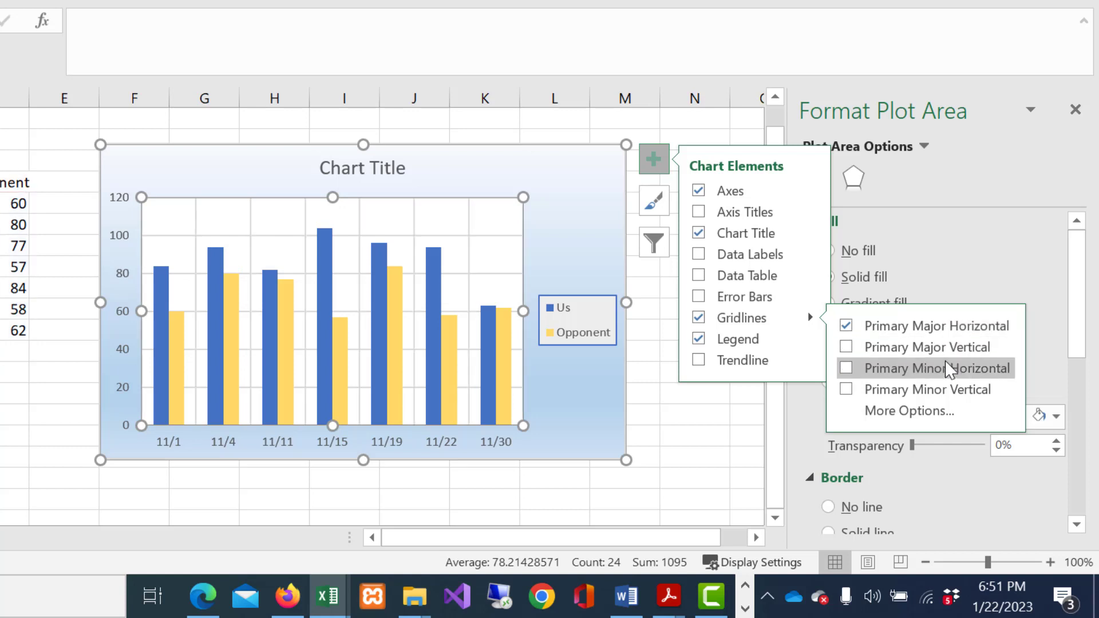
left_click(966, 356)
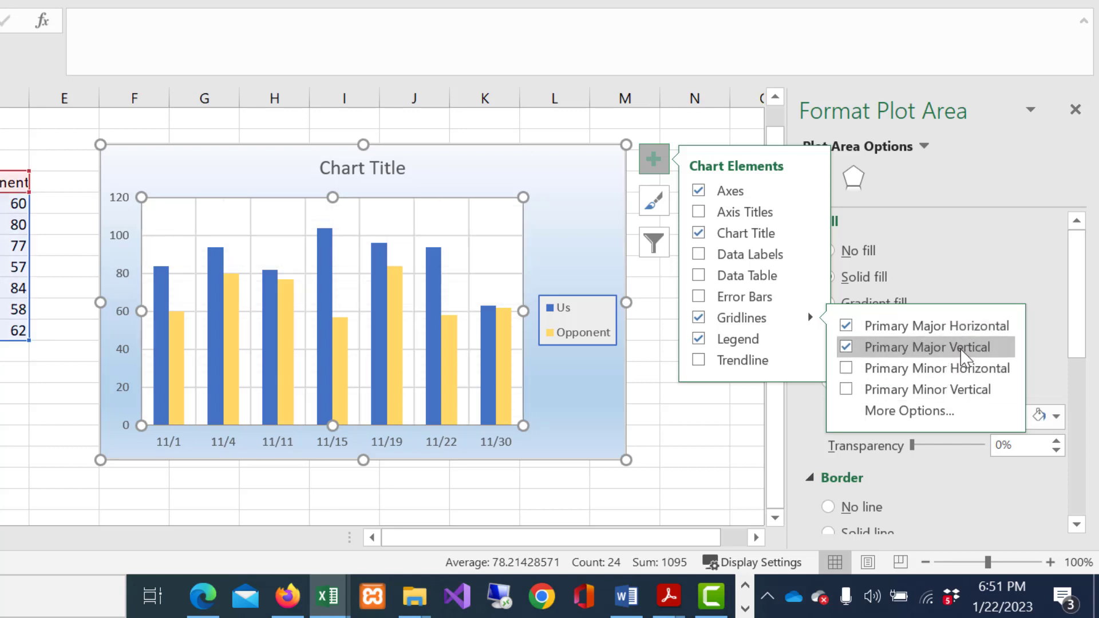
left_click(909, 370)
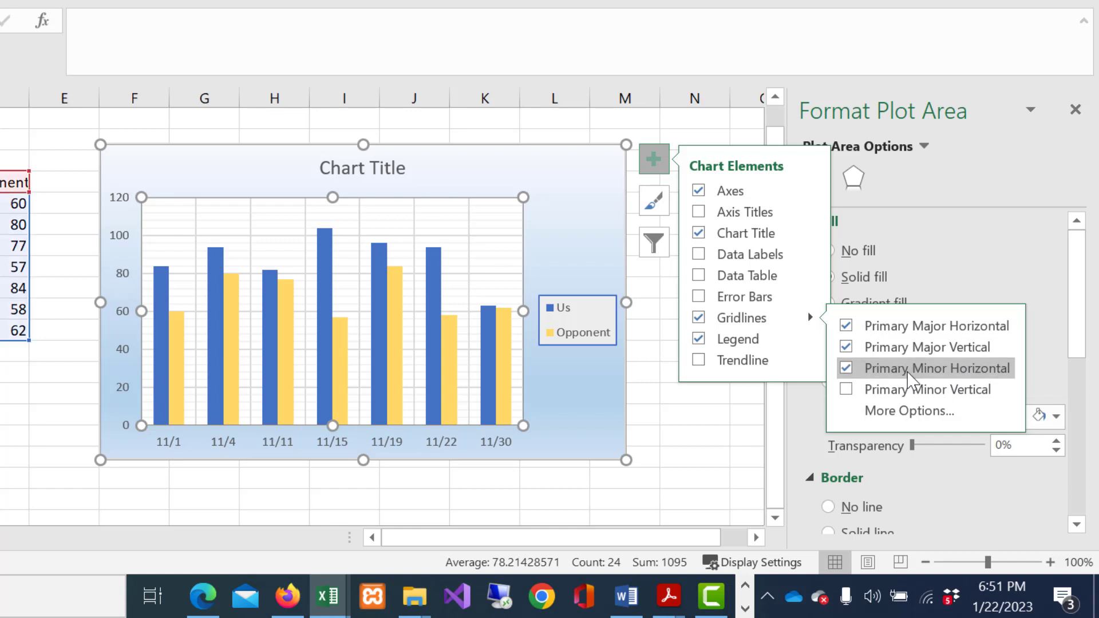
left_click(873, 391)
left_click(862, 369)
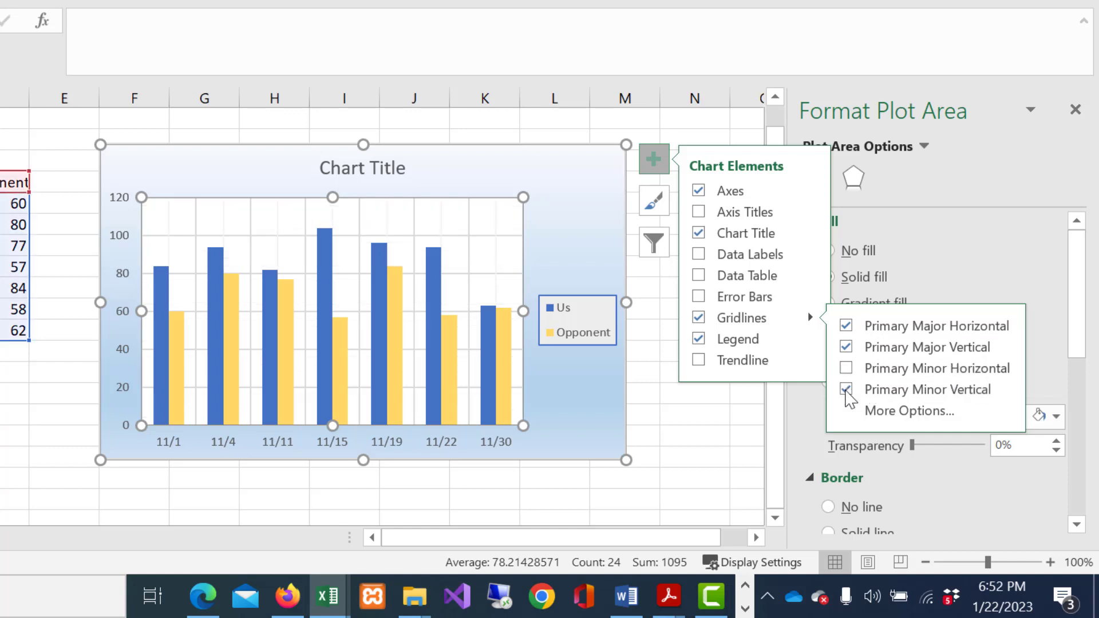
left_click(851, 390)
left_click(847, 349)
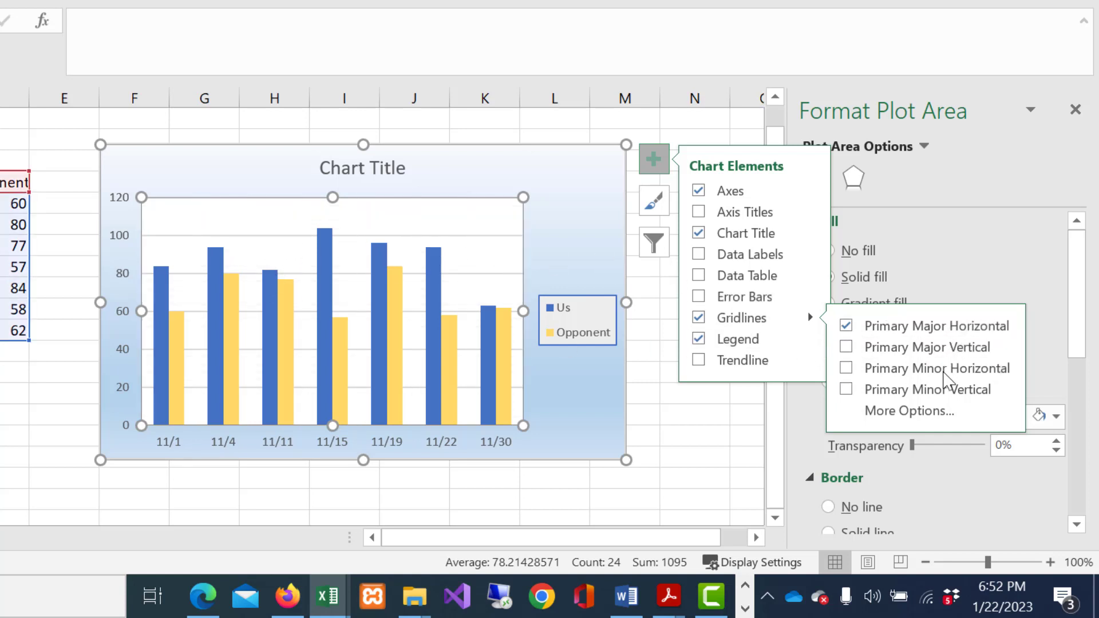
Review the line formatting options available for the chart's primary major horizontal gridlines
left_click(916, 411)
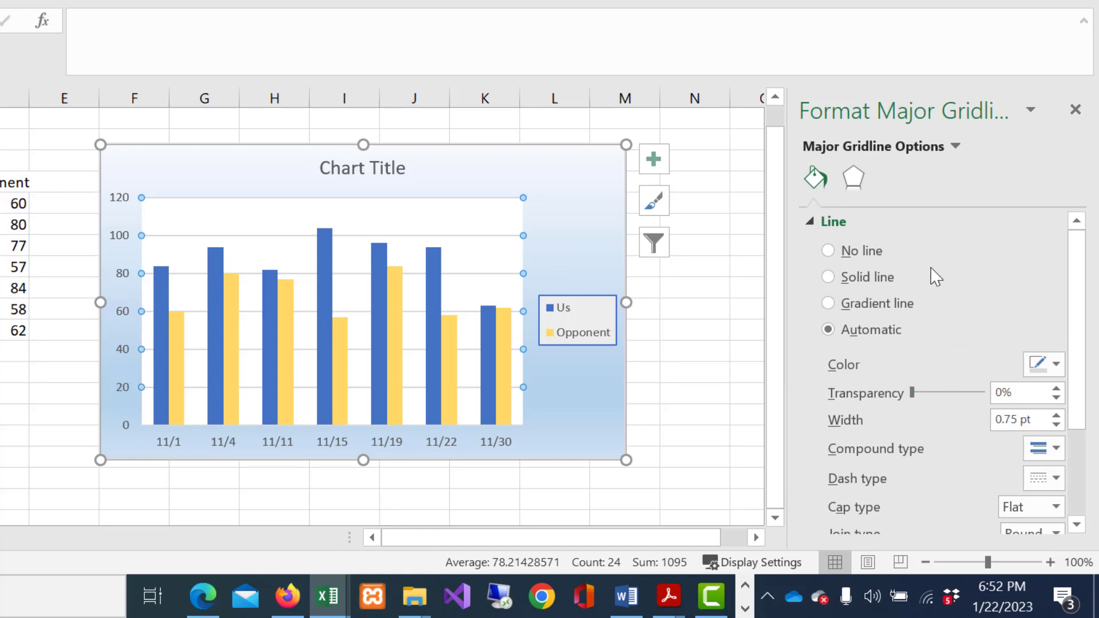
scroll(928, 287, "down", 1)
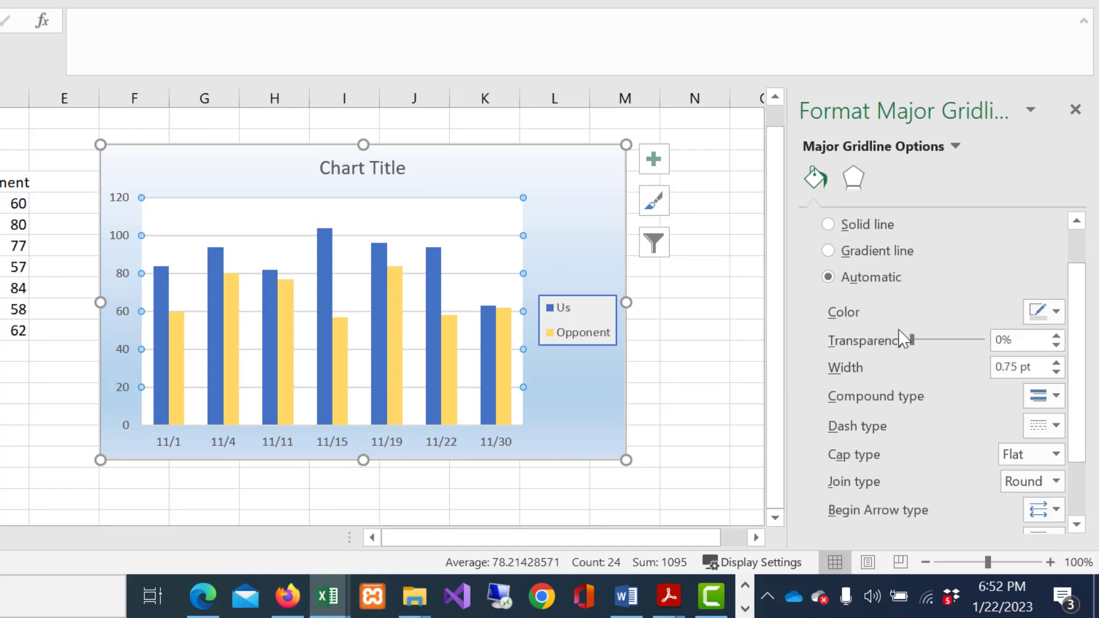
scroll(900, 336, "down", 1)
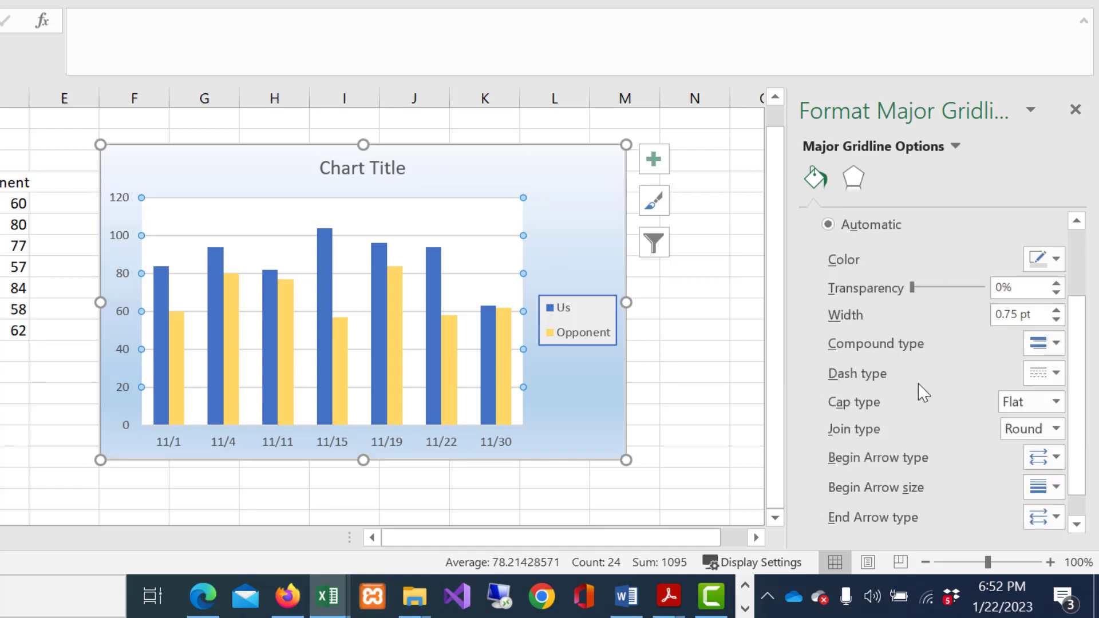
scroll(915, 384, "up", 2)
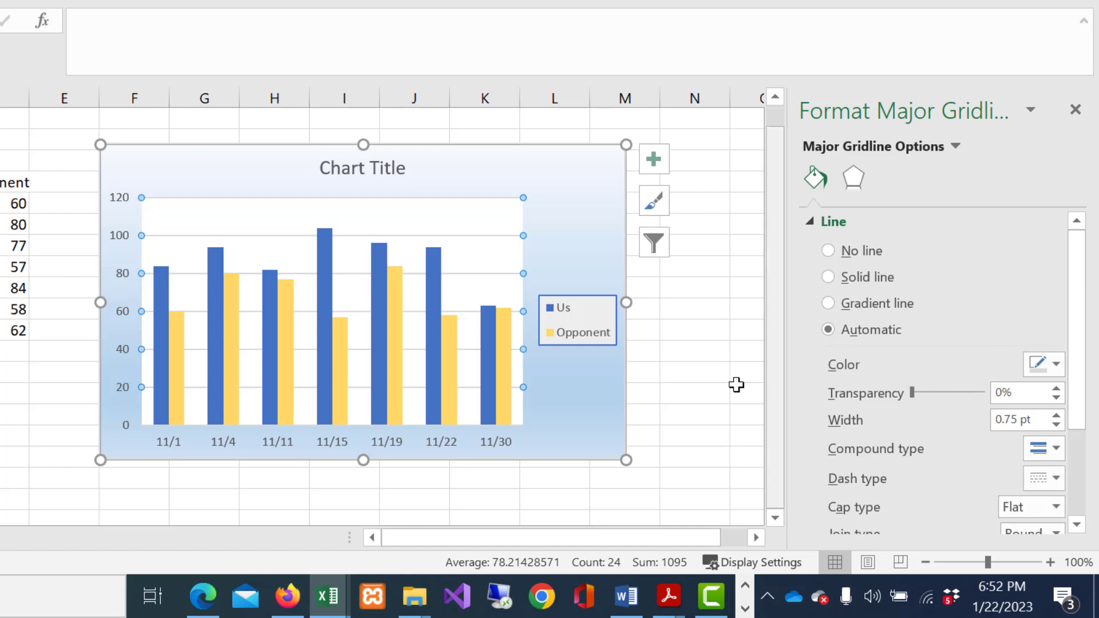
left_click(581, 379)
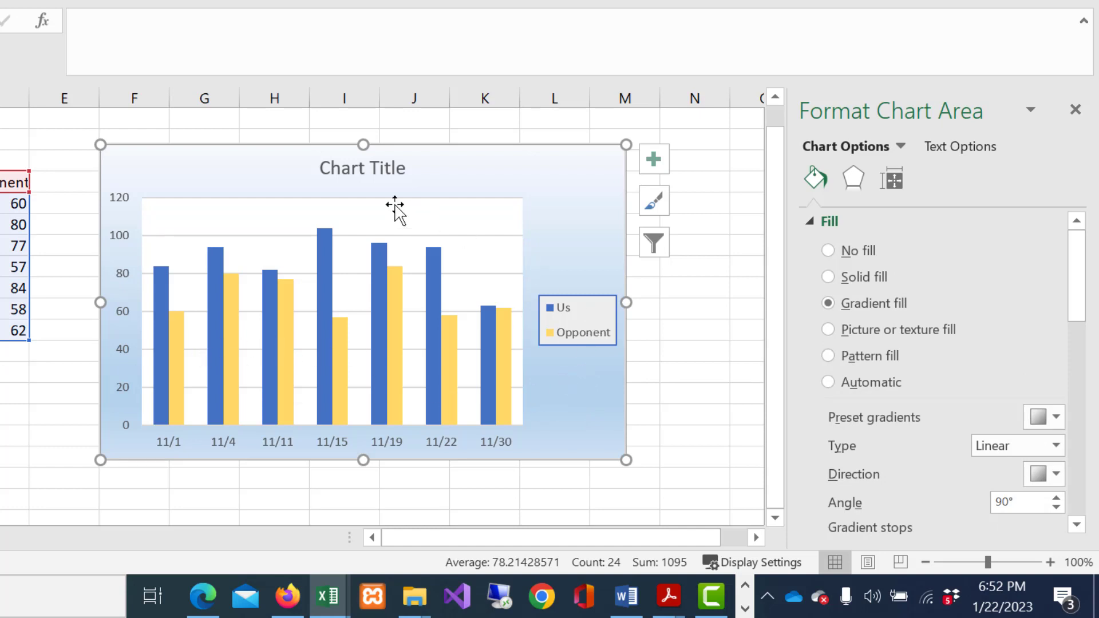
View the chart title's formatting options and reopen those of the major gridlines from the gridlines themselves
left_click(377, 170)
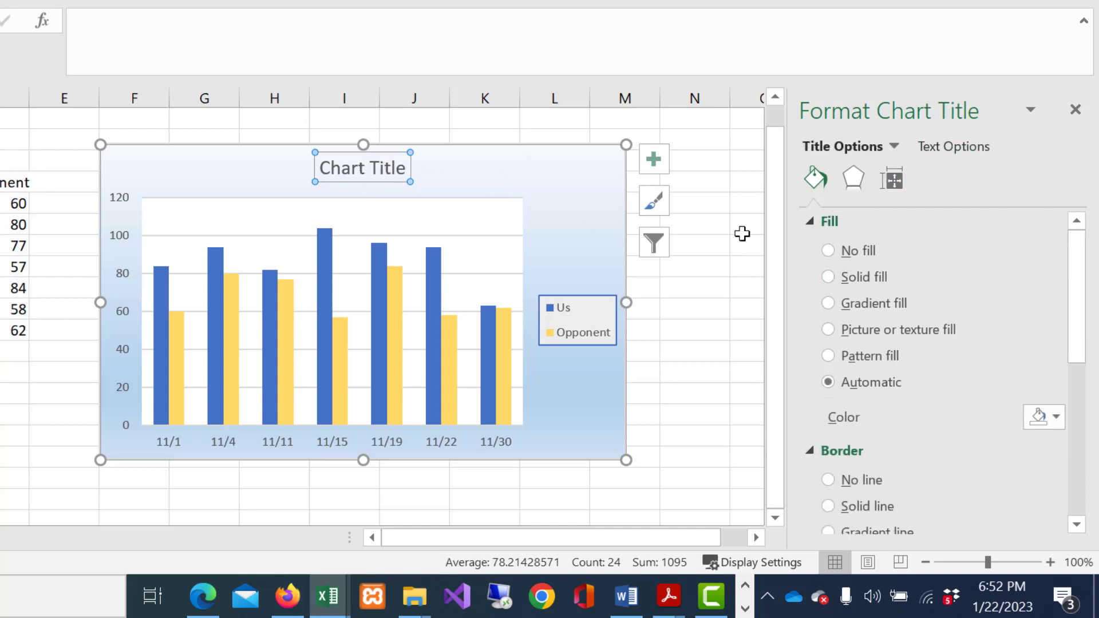
left_click(490, 282)
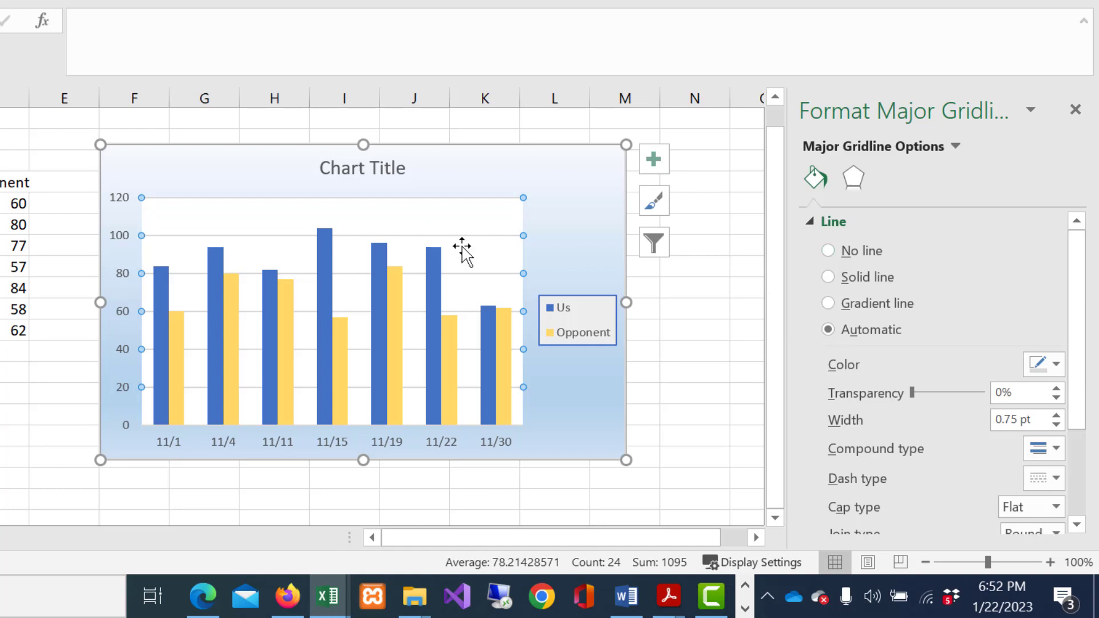
right_click(475, 236)
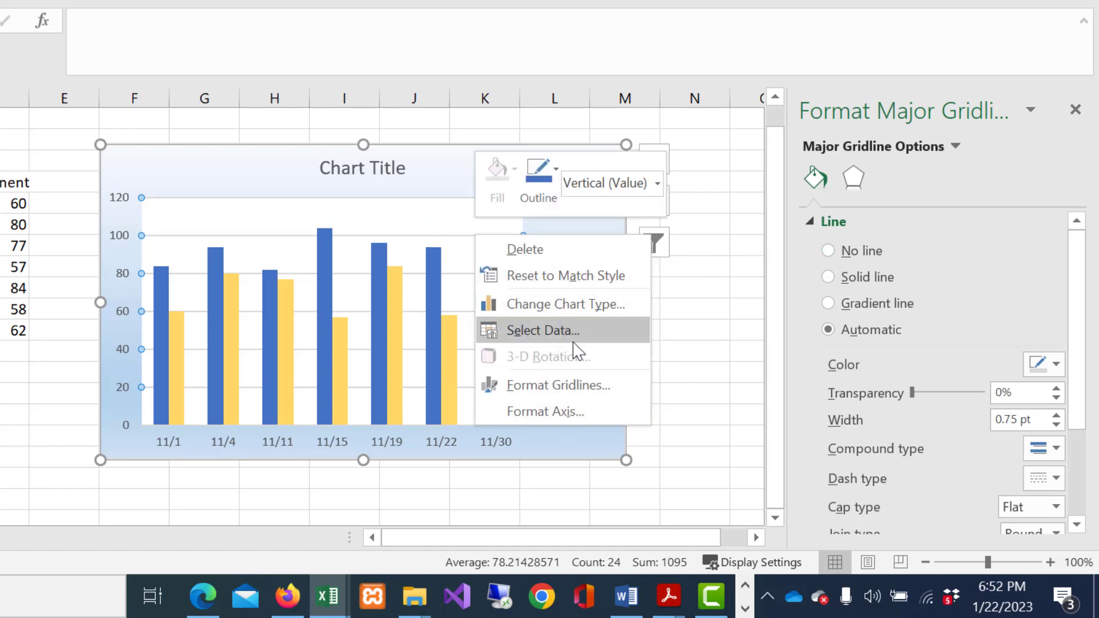
left_click(581, 385)
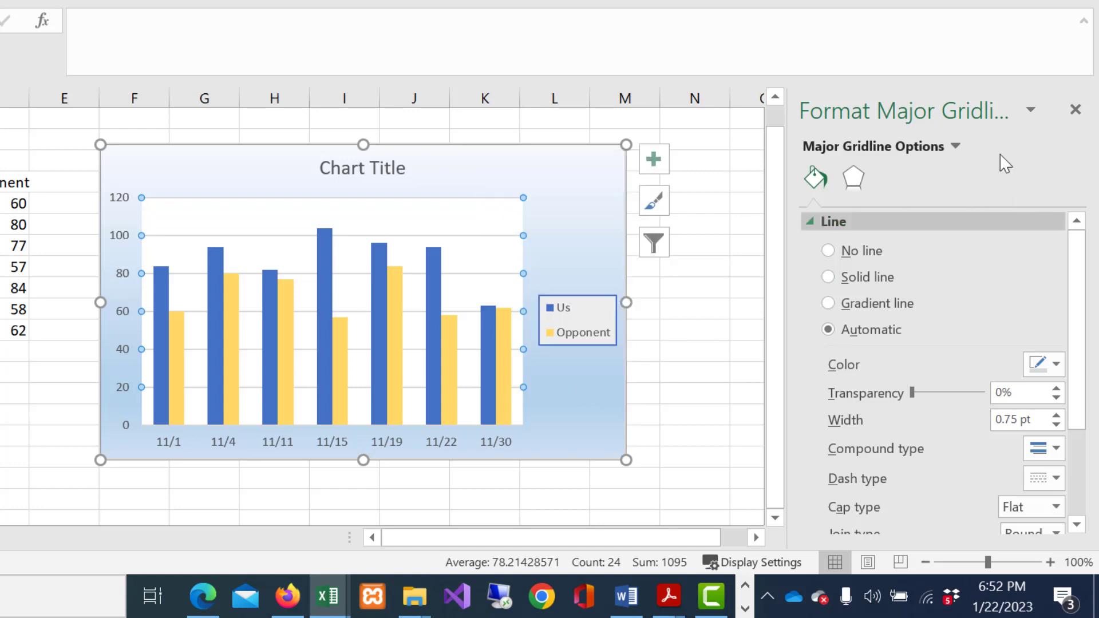